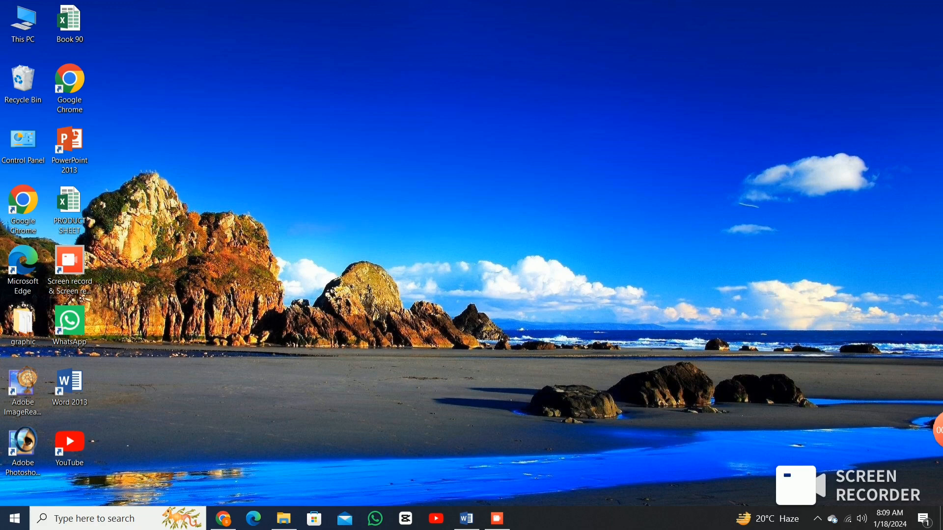
Refresh the desktop twice from its right-click menu.
right_click(429, 271)
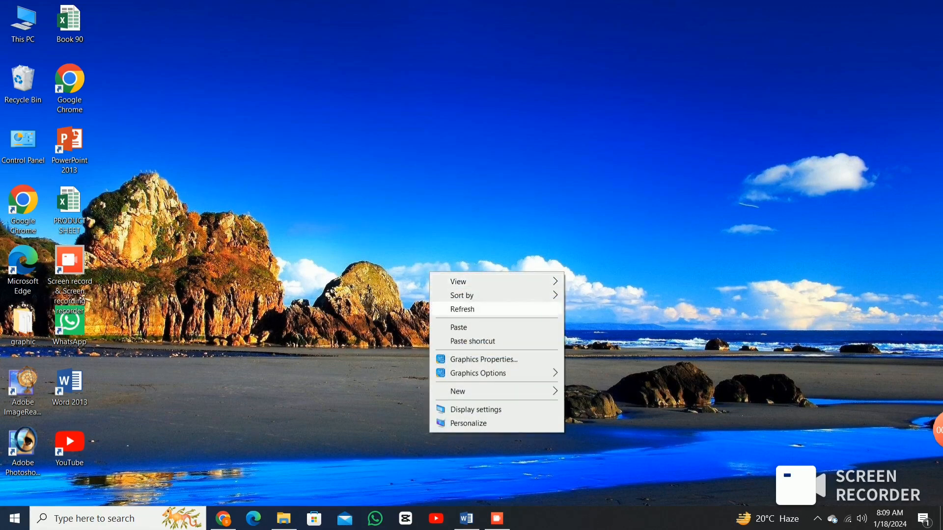
left_click(460, 308)
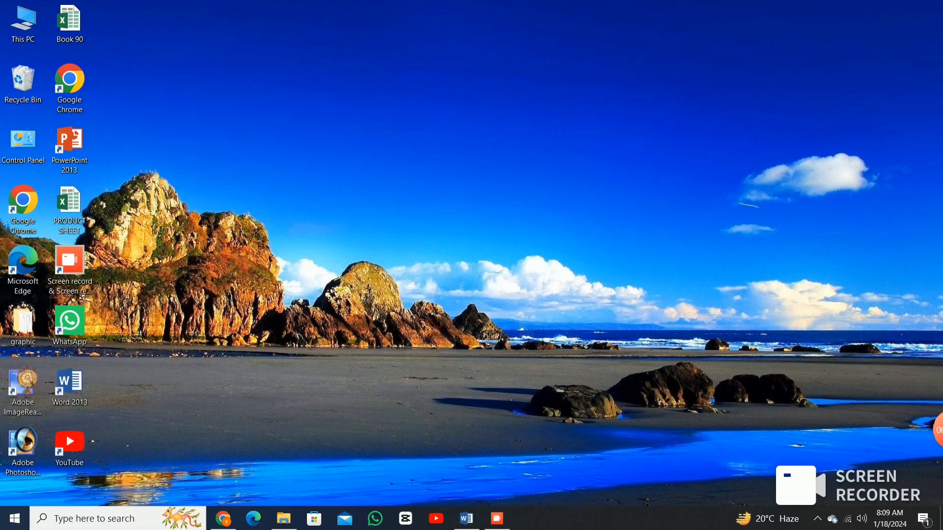
right_click(409, 286)
left_click(435, 323)
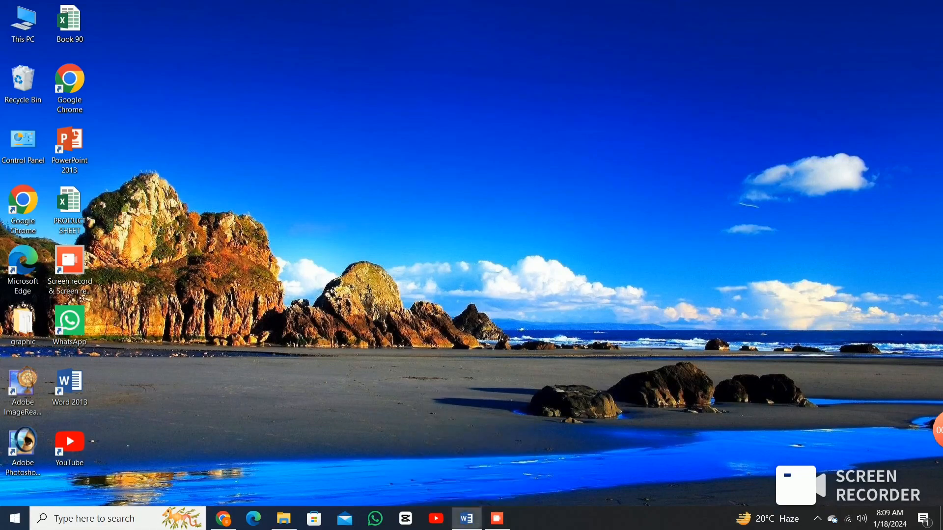
Launch Word 2013, preview the Single spaced template, then create a Blank document.
left_click(466, 519)
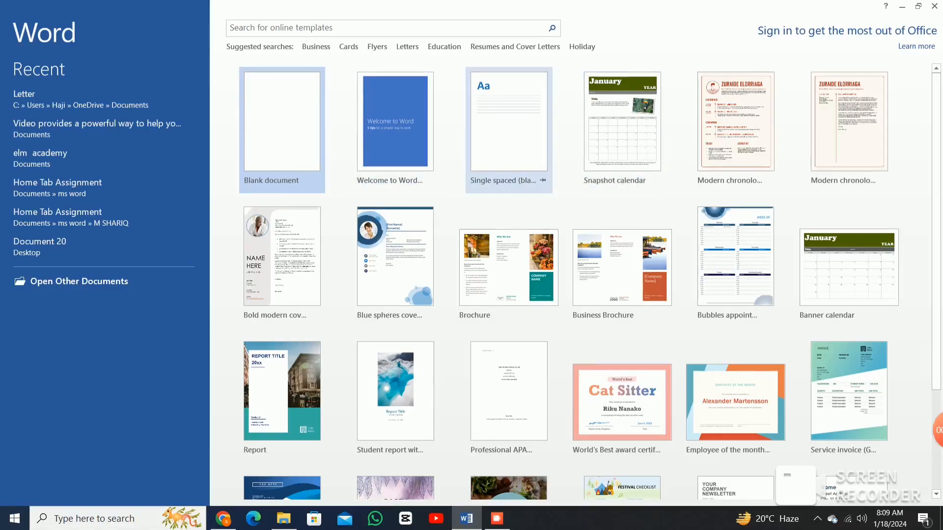
left_click(509, 127)
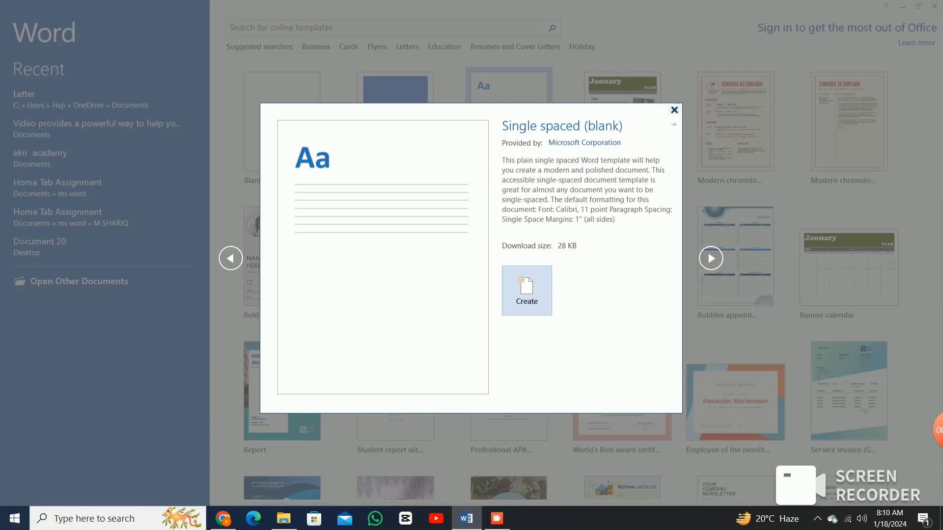
left_click(674, 110)
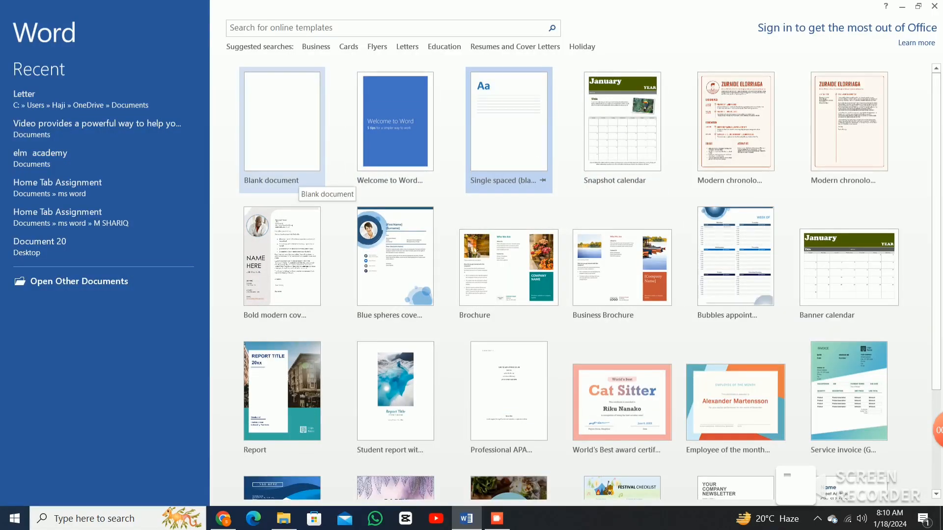
left_click(294, 182)
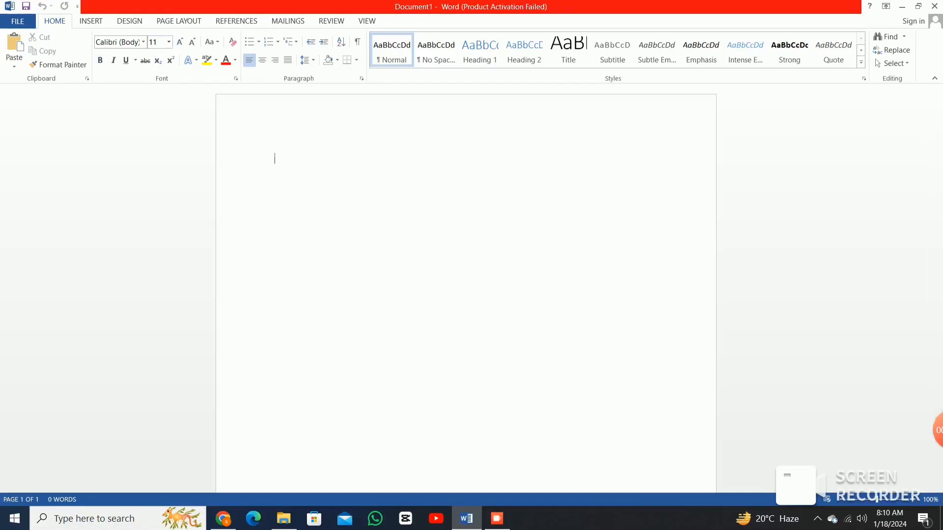
Type the title 'Letter' at 36-point font size and select it.
left_click(168, 42)
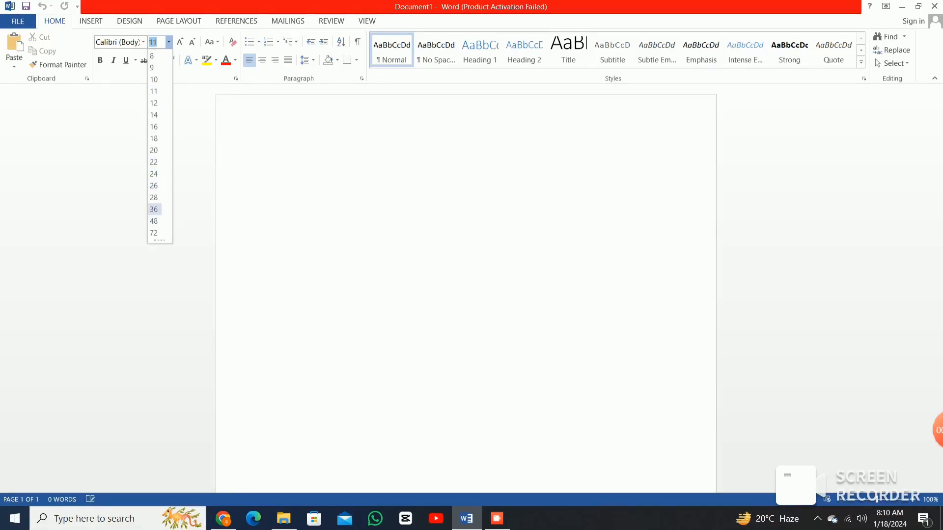
left_click(154, 210)
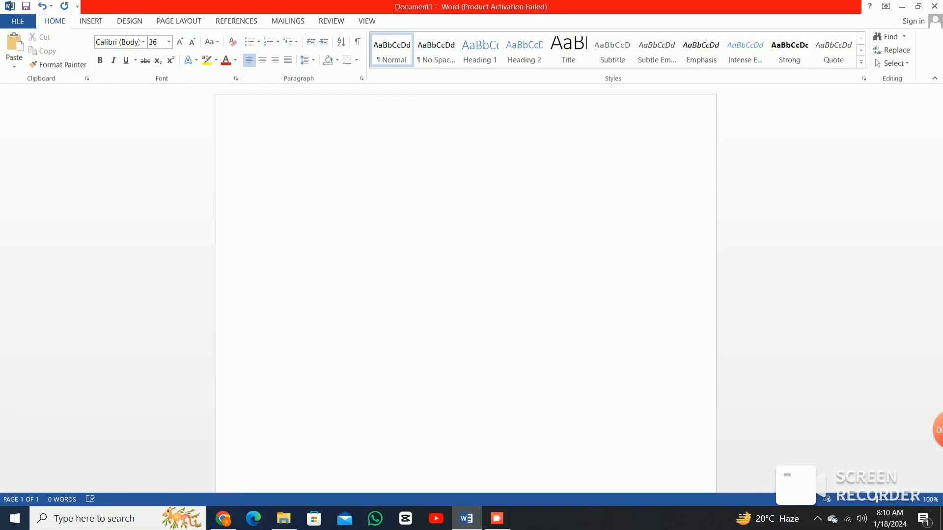
type("Le")
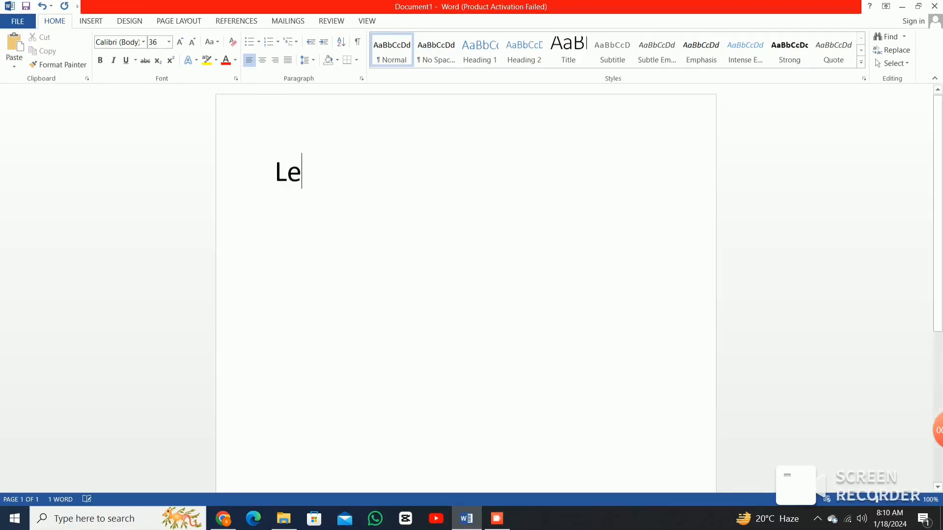
type("tter")
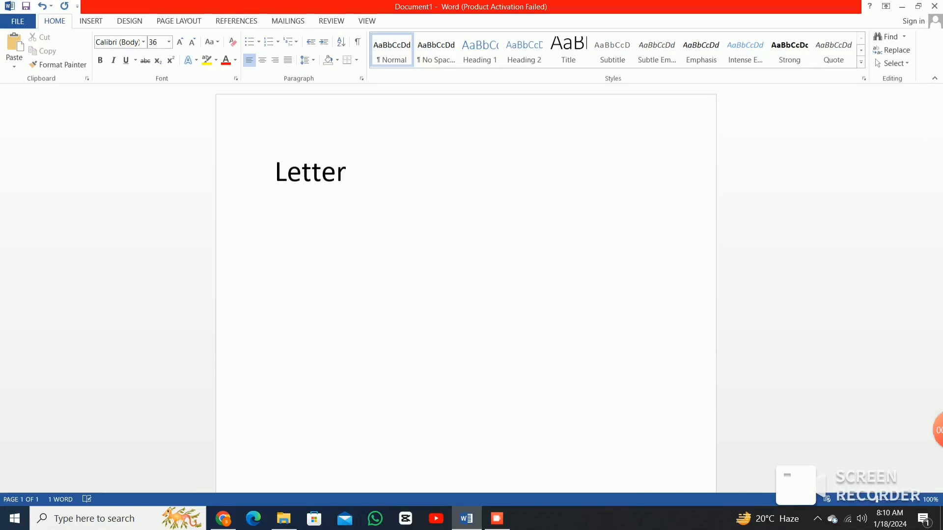
key("ctrl+a")
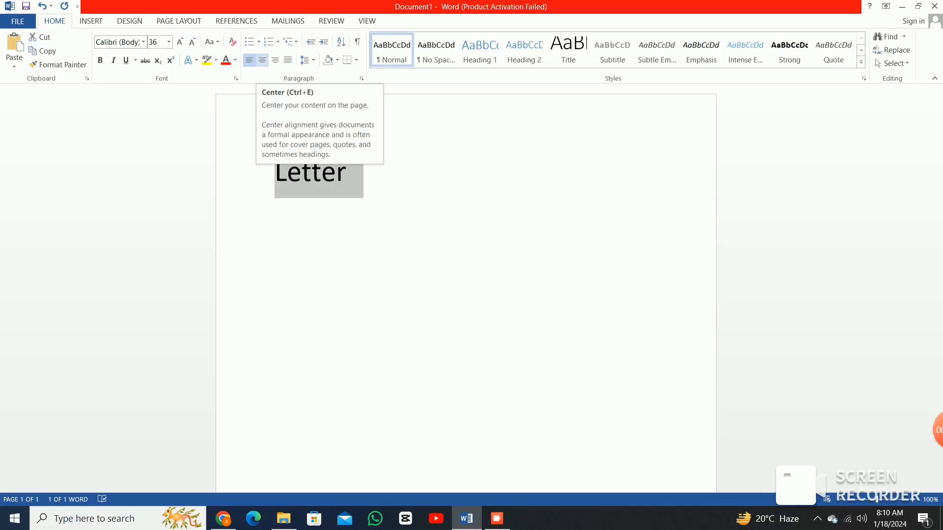
Centre and underline the 'Letter' title, then start a left-aligned line below it.
left_click(263, 59)
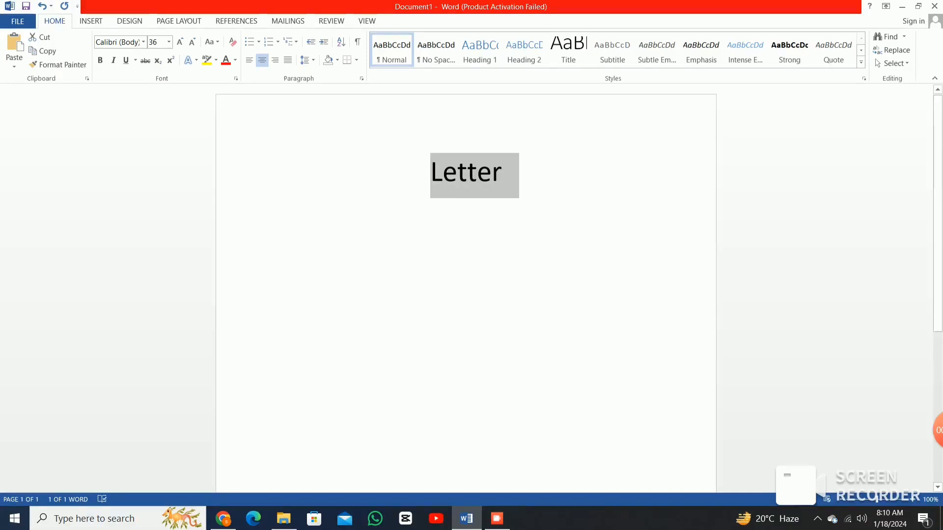
left_click(502, 172)
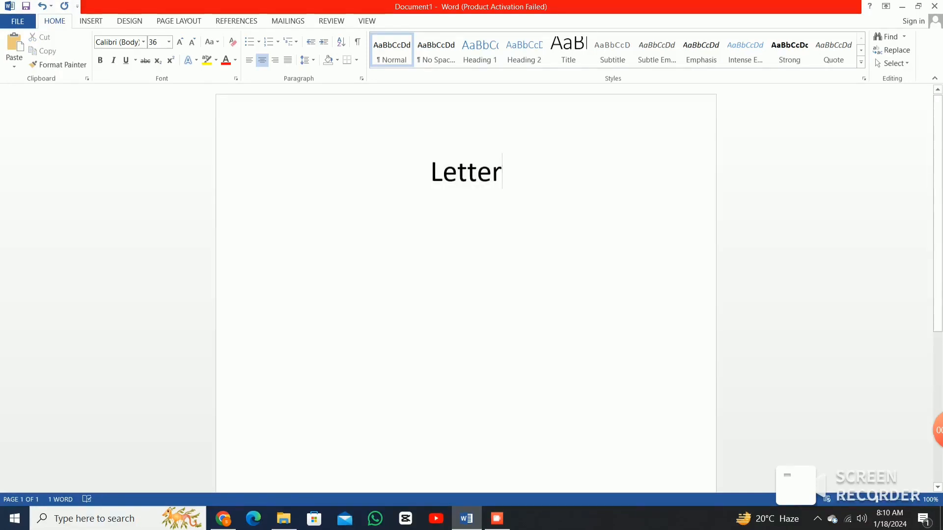
left_click_drag(502, 172, 428, 172)
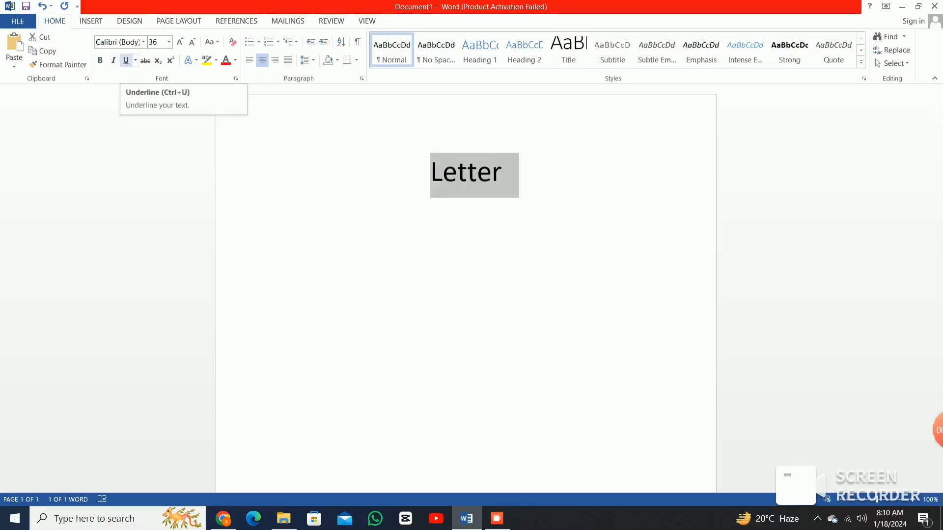
left_click(125, 60)
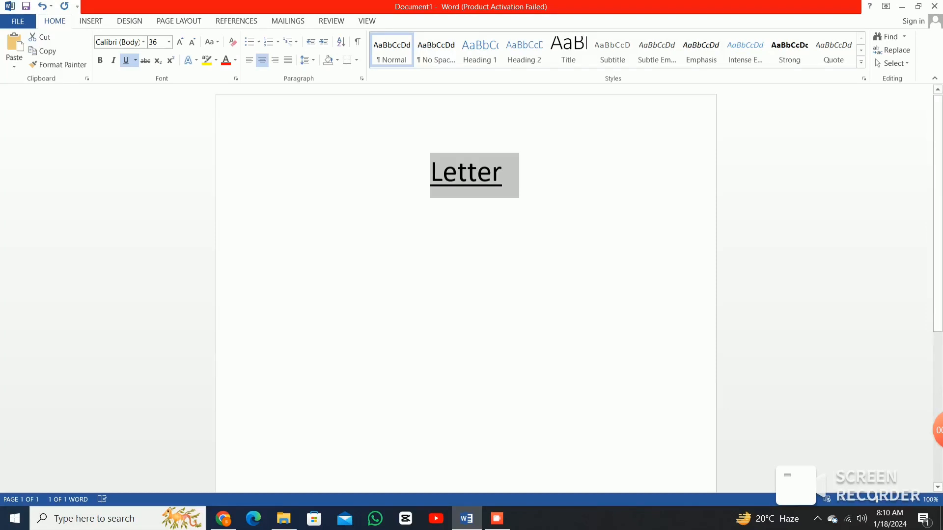
left_click(502, 172)
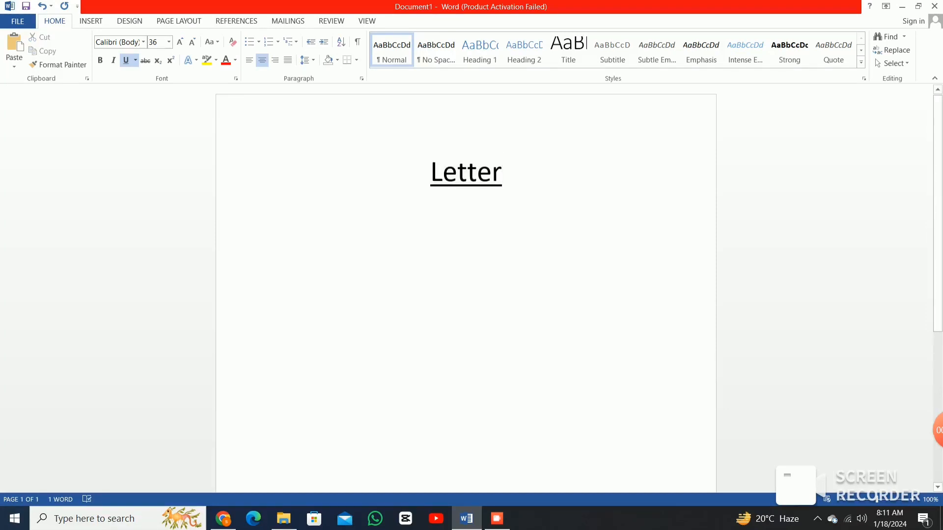
key("Return")
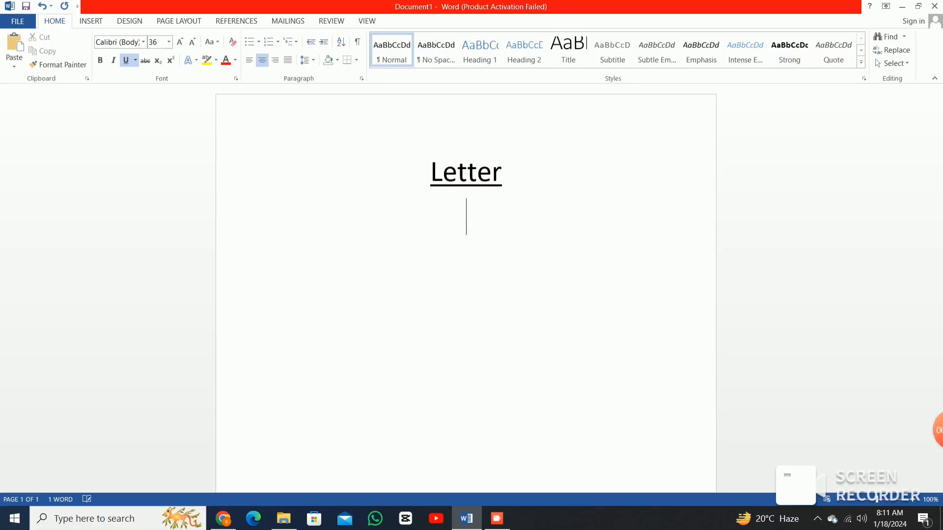
key("ctrl+l")
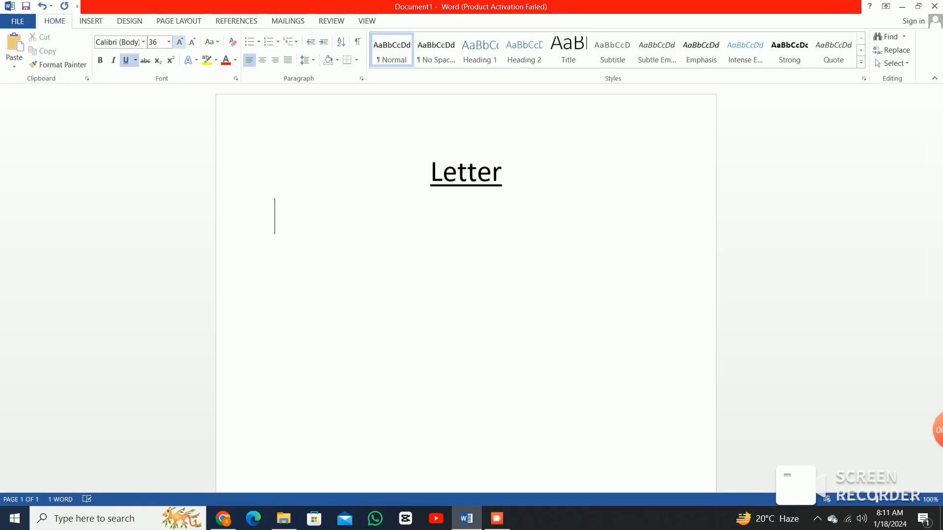
Set the empty line under the title to 26-point and erase the trial text typed there.
left_click(168, 42)
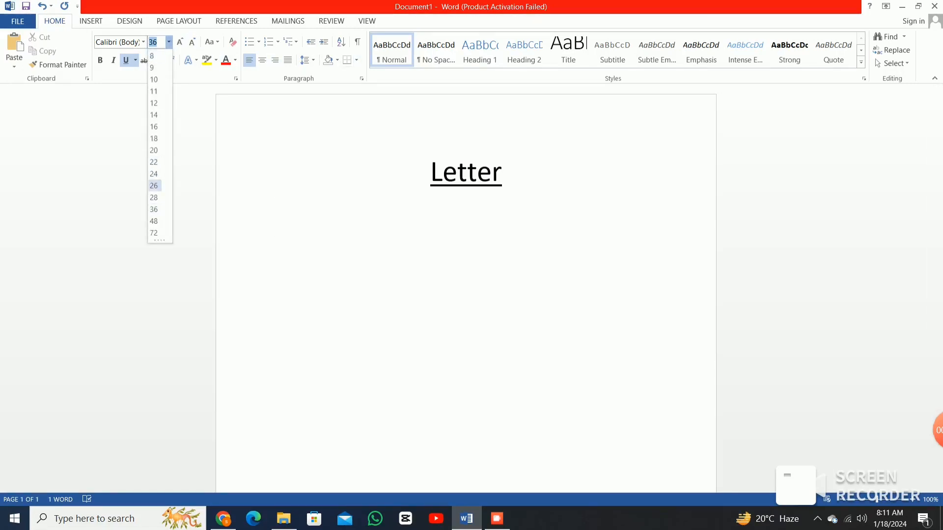
left_click(153, 186)
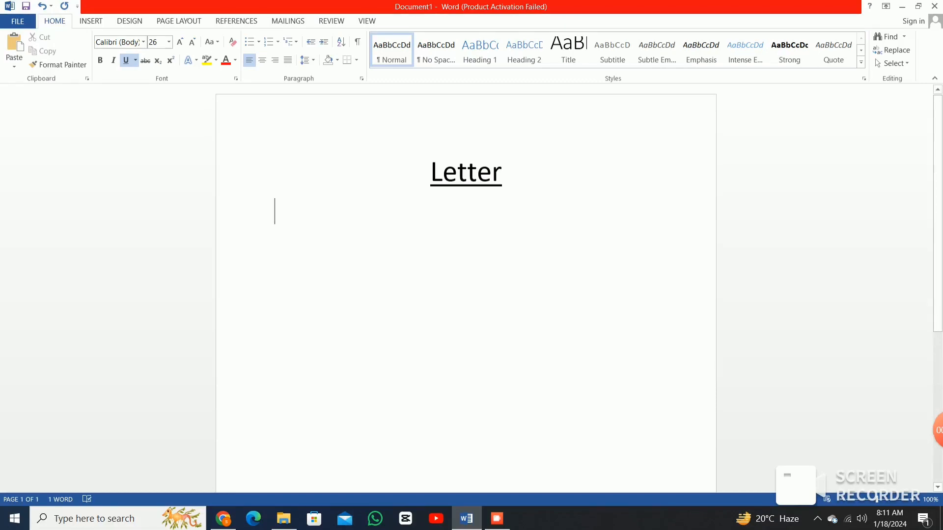
type("T")
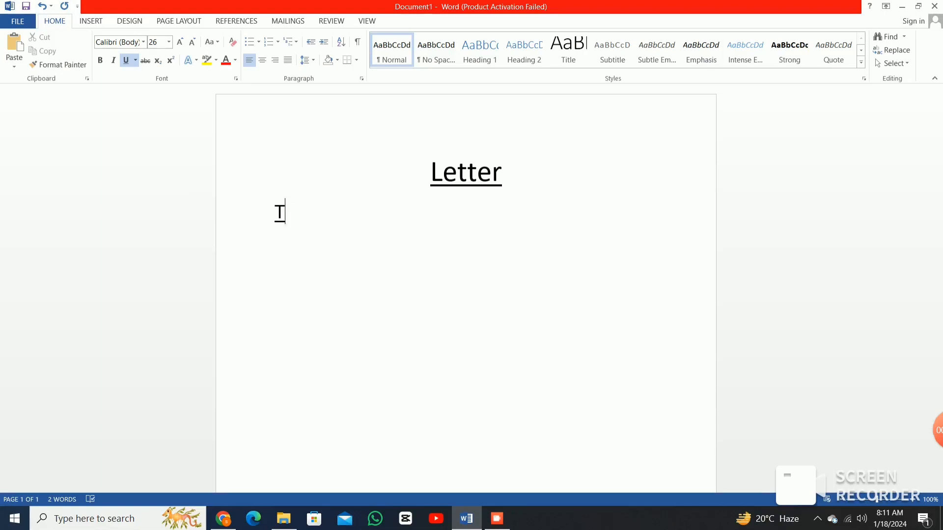
type("ovmk")
key("BackSpace")
key("BackSpace")
key("BackSpace")
type("sameer")
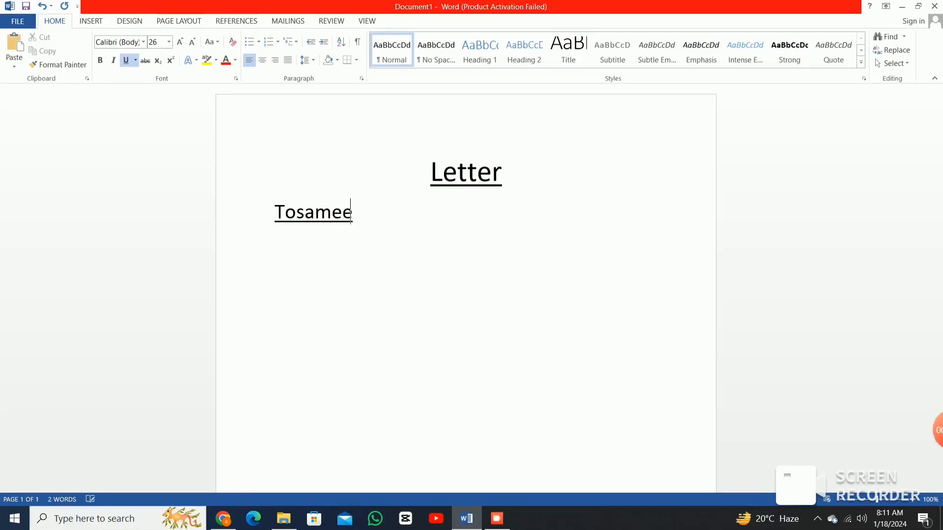
key("BackSpace")
key("BackSpace")
key("BackSpace")
key("BackSpace")
key("BackSpace")
key("BackSpace")
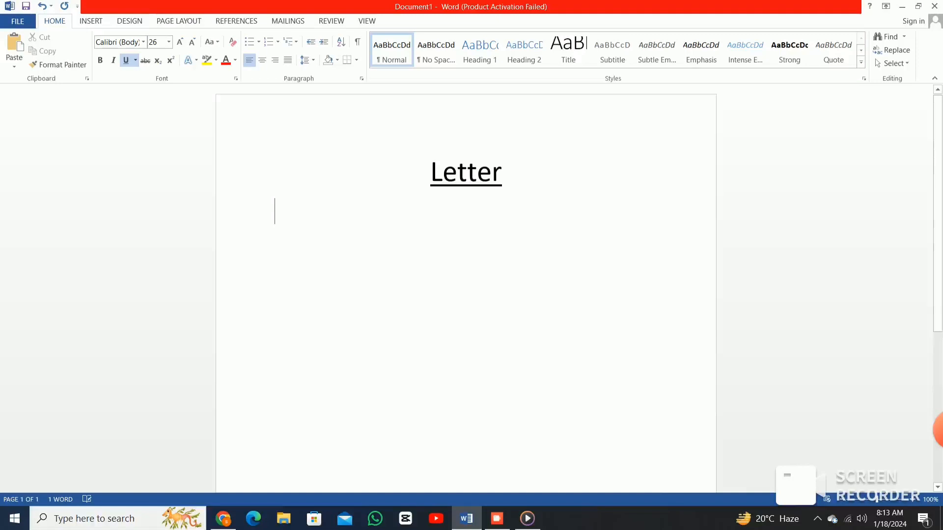
type("da")
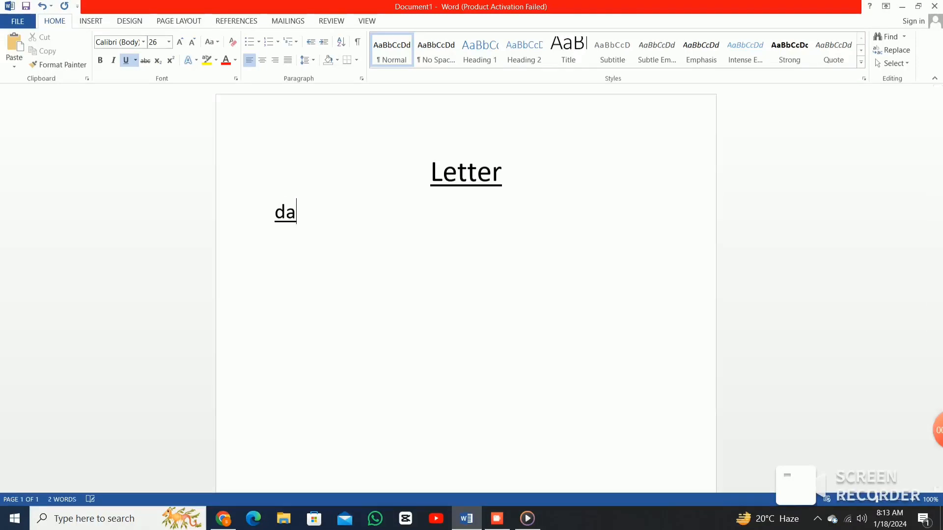
type("kam")
key("BackSpace")
key("BackSpace")
key("BackSpace")
key("BackSpace")
key("BackSpace")
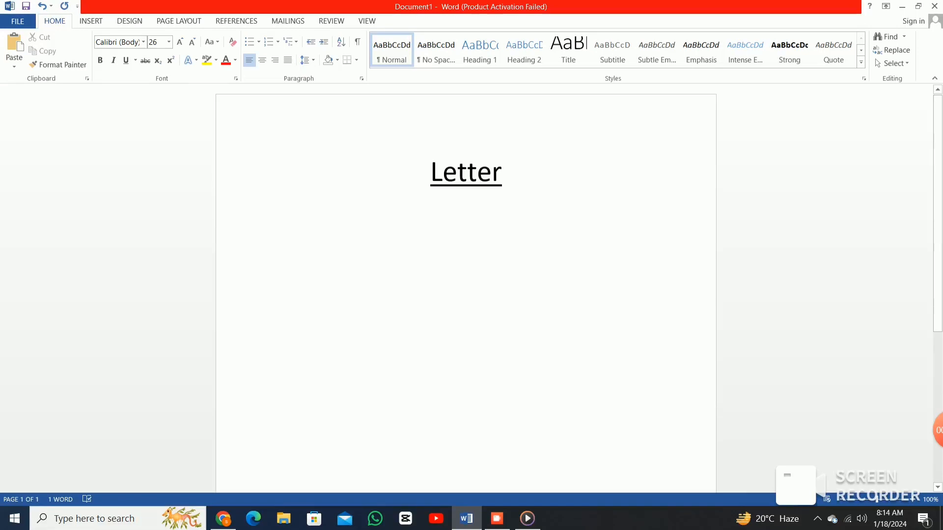
Type the salutation 'To,' and begin the recipient line with 'The'.
type("T")
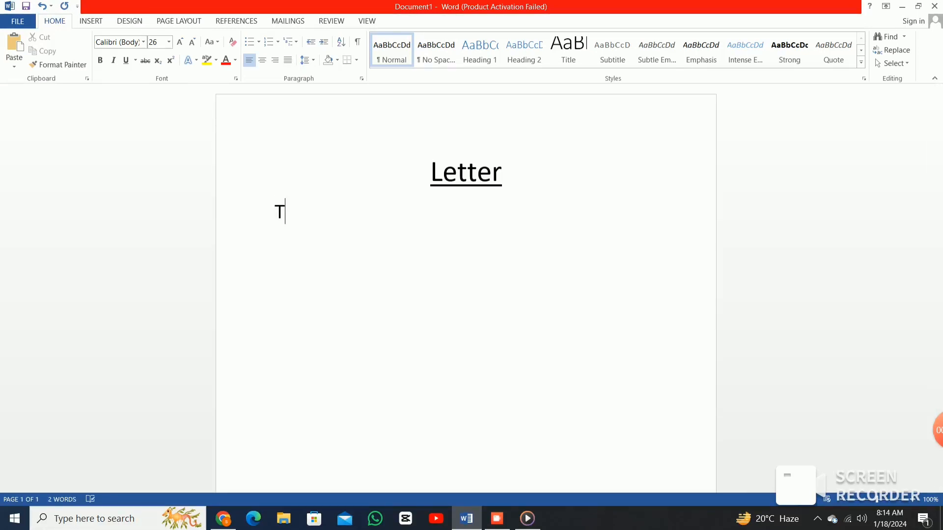
type("o,")
key("Return")
type("T")
type("he ")
type("s")
type("ir")
key("BackSpace")
key("BackSpace")
key("BackSpace")
Correct the recipient line's typos so it reads 'The manager,'.
type("head")
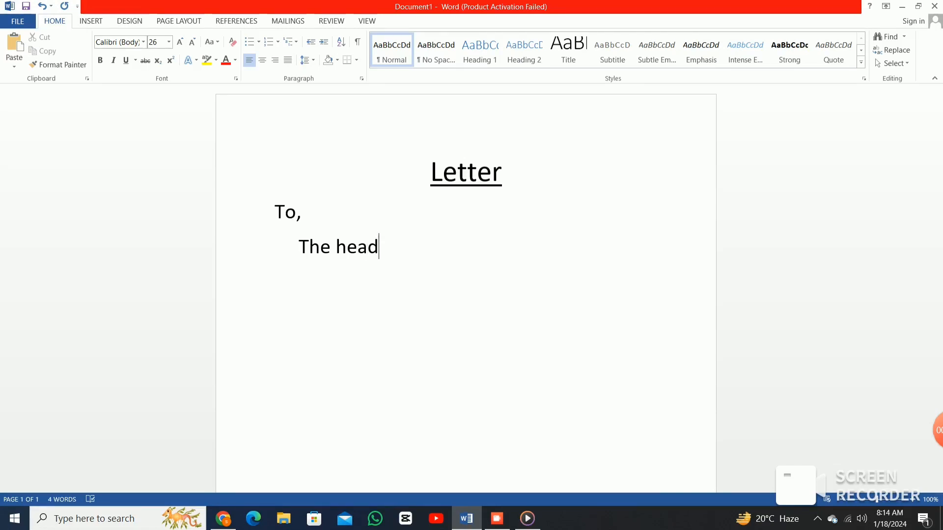
type("a")
key("BackSpace")
type("mater")
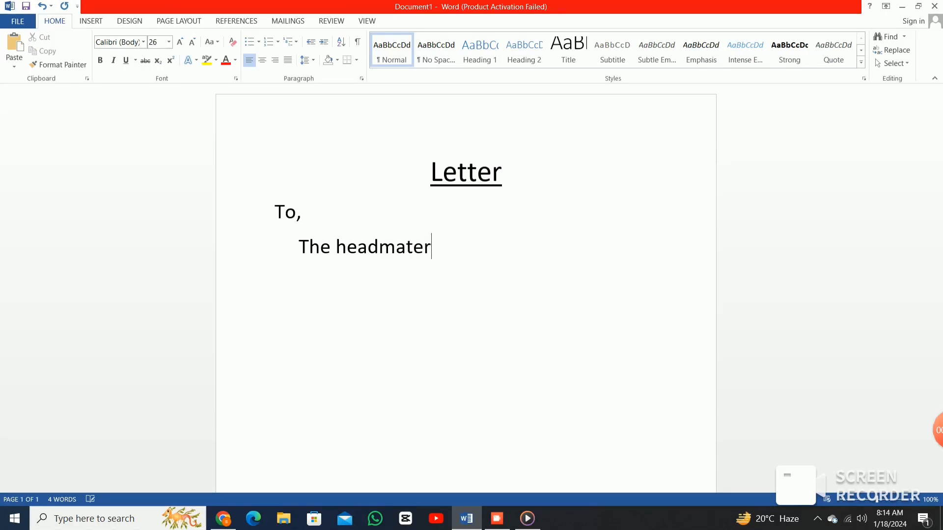
key("BackSpace")
key("BackSpace")
key("BackSpace")
key("BackSpace")
key("BackSpace")
key("BackSpace")
key("BackSpace")
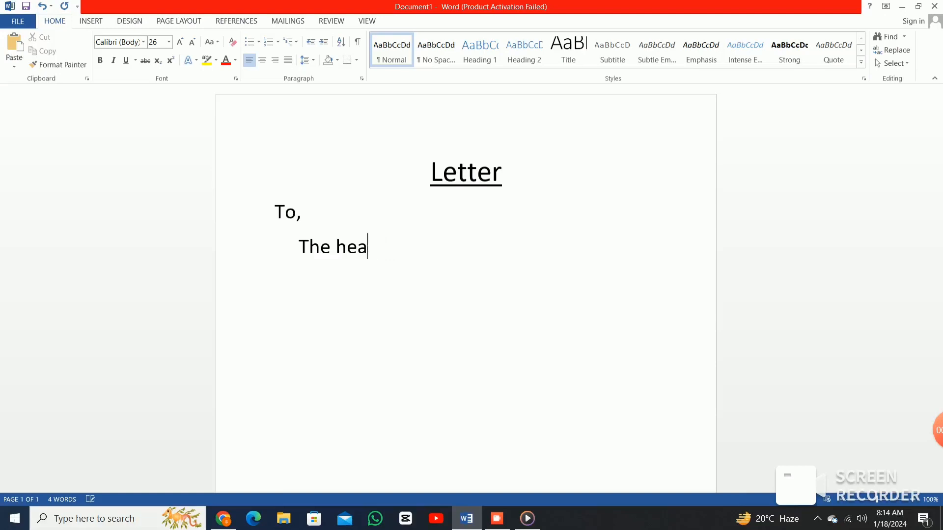
key("BackSpace")
key("BackSpace")
type("mab")
key("BackSpace")
type("na")
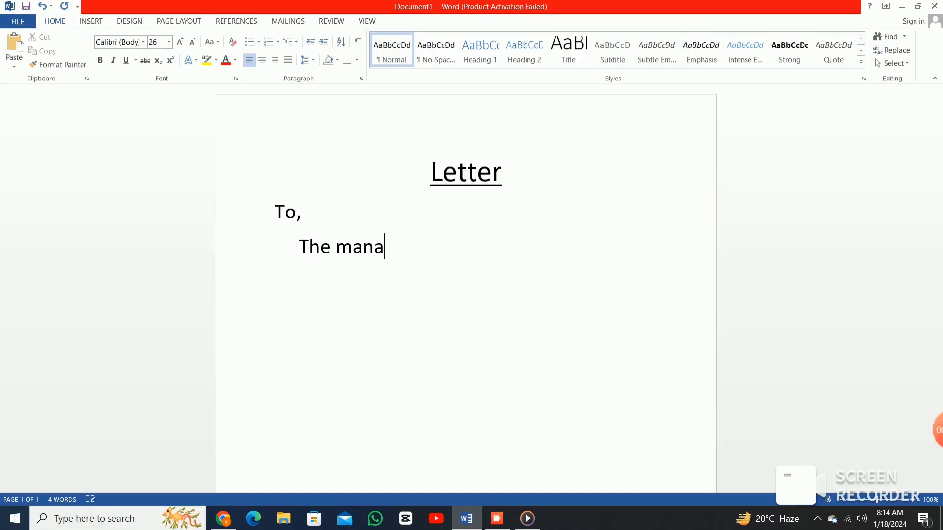
type("ger")
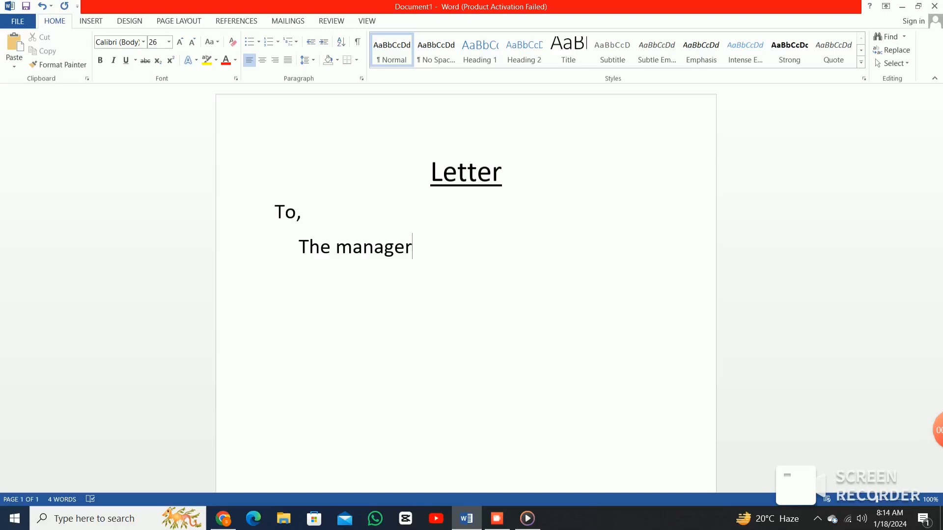
type(",")
Add the line 'Blank Al-Habib' with a capital H below 'The manager,'.
key("Return")
type("Blank A")
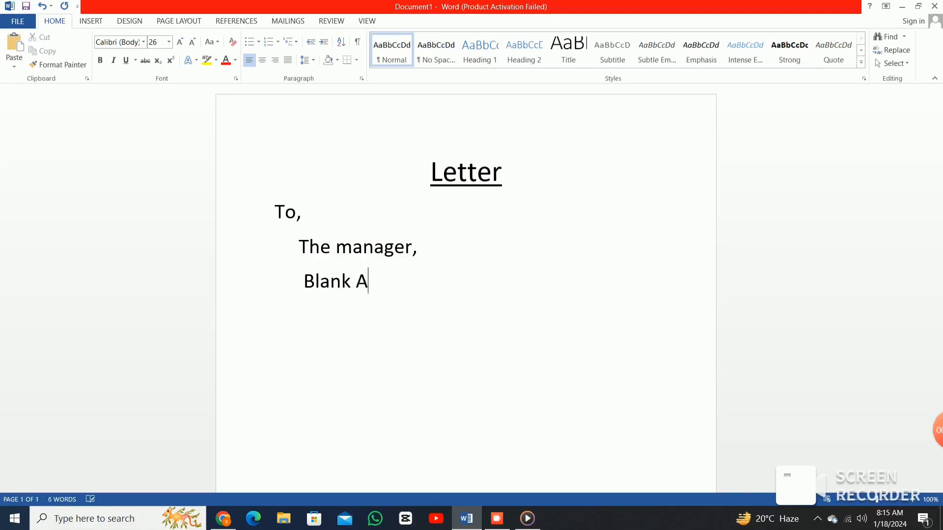
type("l-Habib")
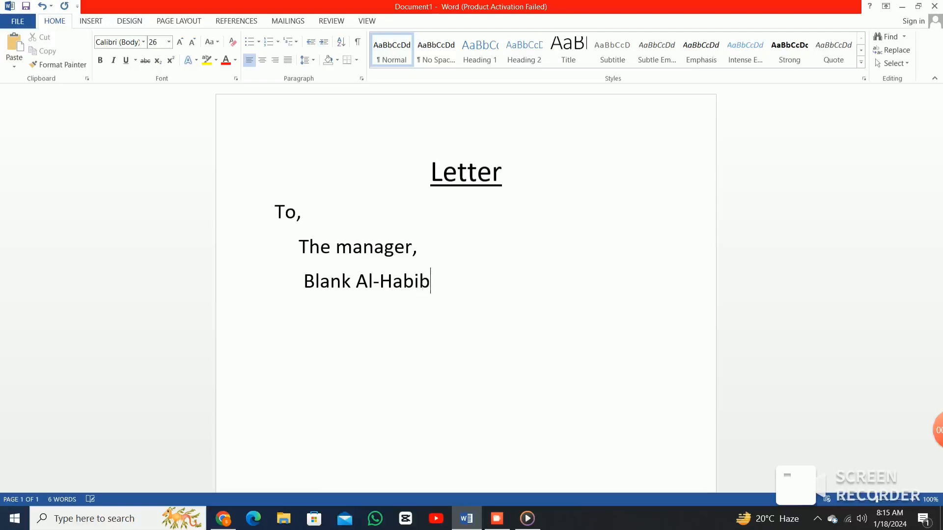
Add the address line 'korangi 2 karachi' and start an unindented empty line below it.
key("Return")
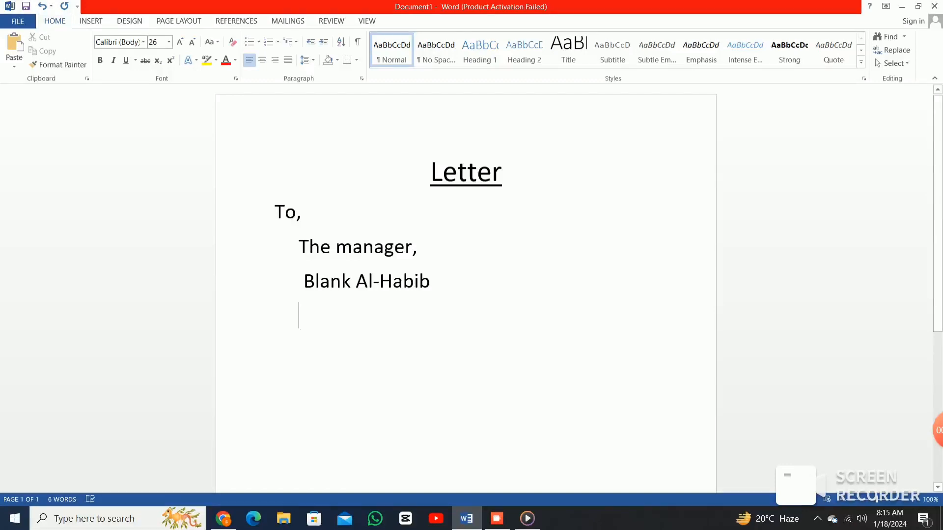
type("k")
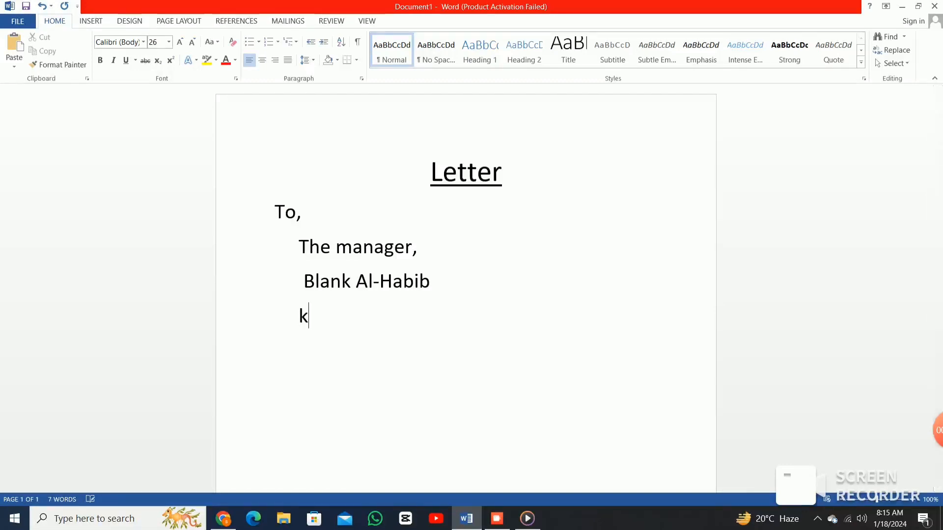
type("orangi")
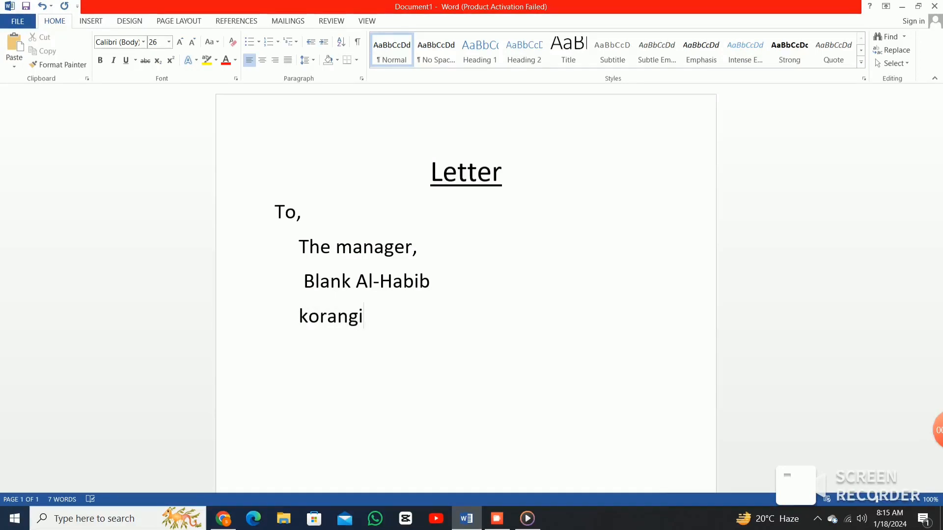
type(" 2 ")
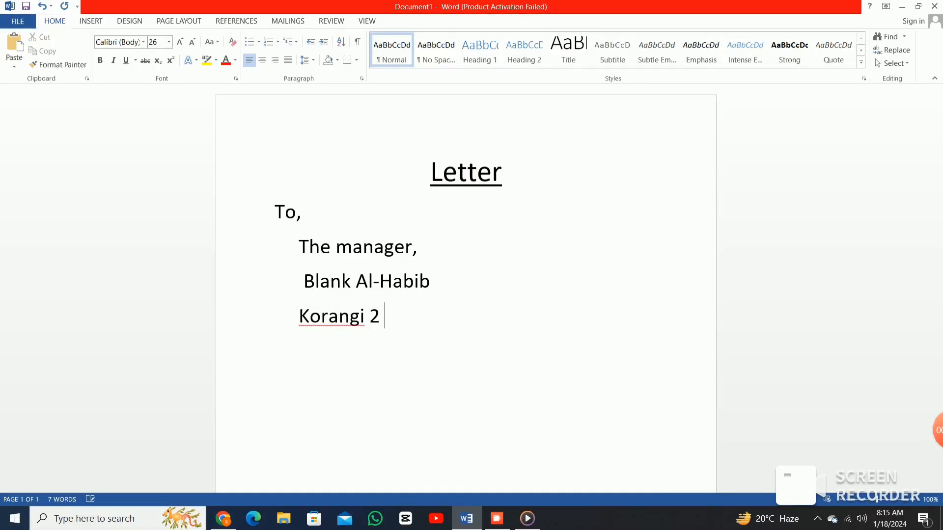
type("kara")
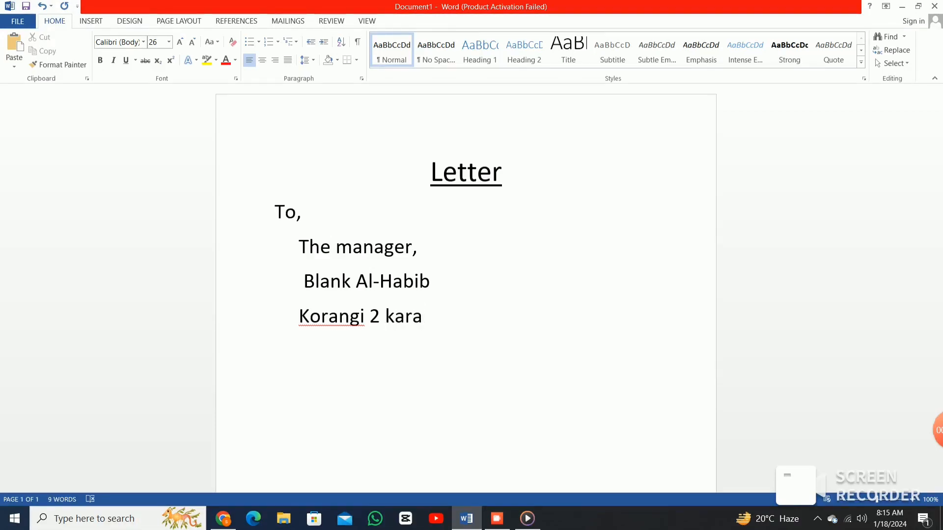
type("chi")
key("Return")
key("BackSpace")
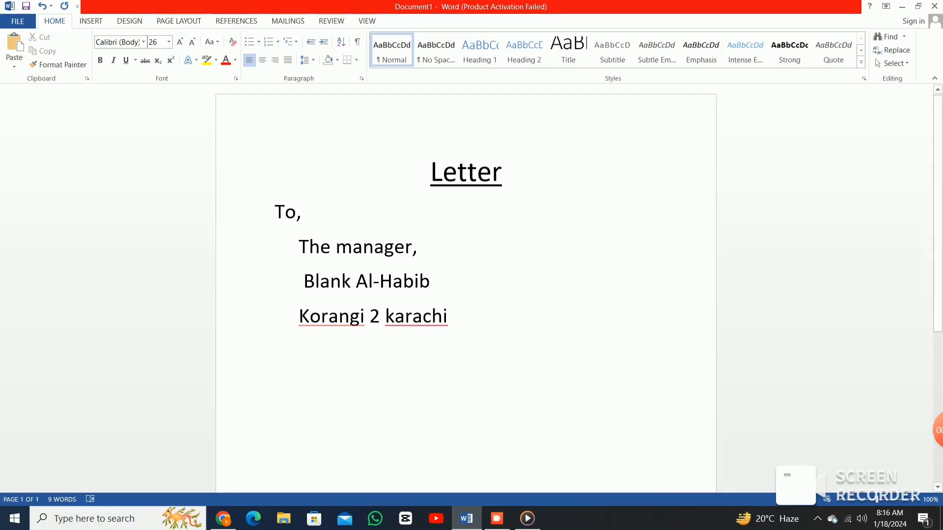
Justify the three recipient address lines under 'To,'.
left_click_drag(293, 247, 442, 353)
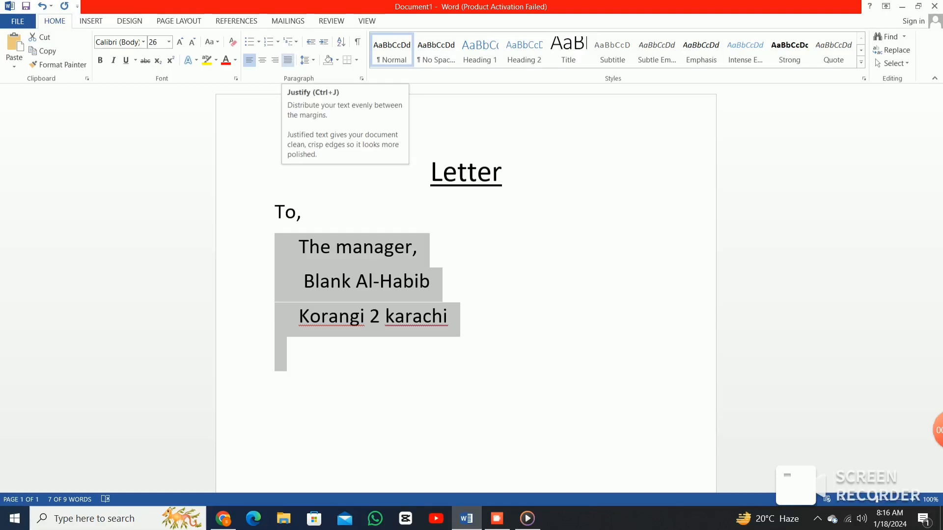
left_click(288, 60)
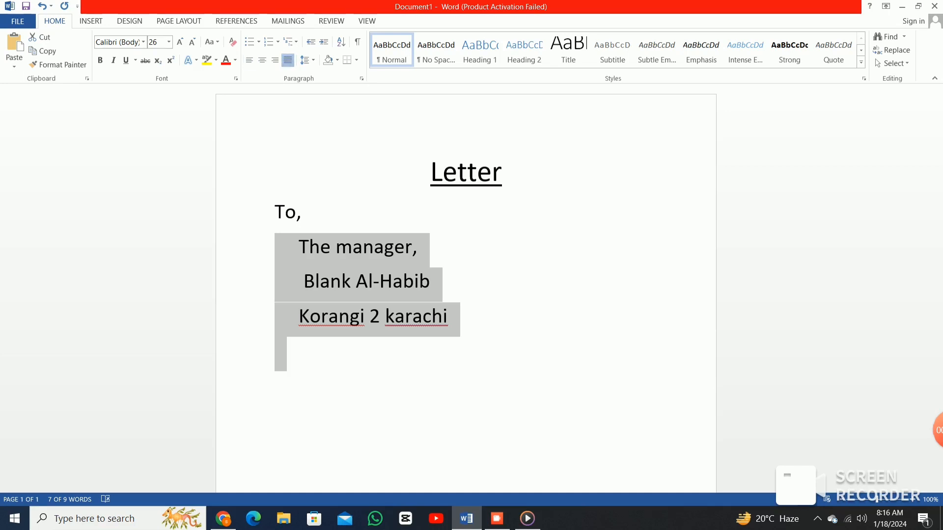
left_click(419, 247)
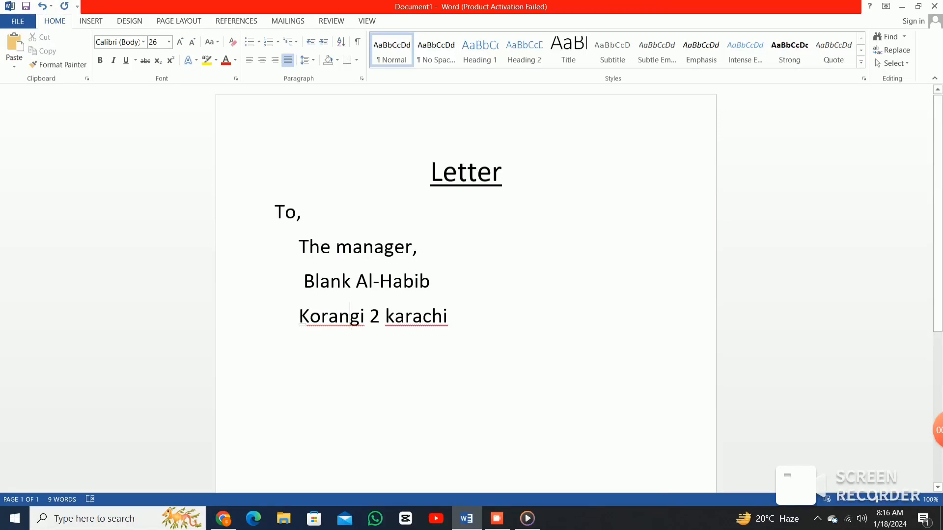
Ignore All spelling flags on 'Korangi' and 'karachi', then start a new line.
right_click(350, 316)
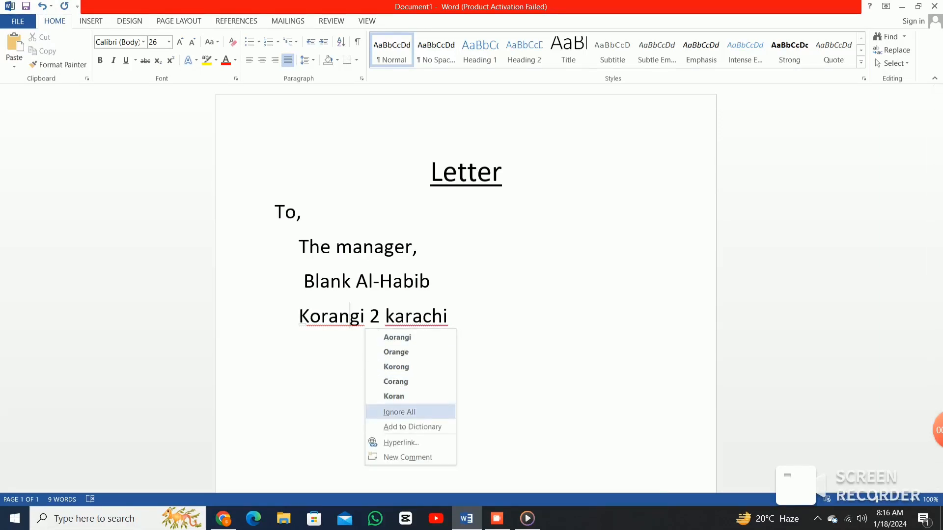
left_click(399, 412)
right_click(422, 316)
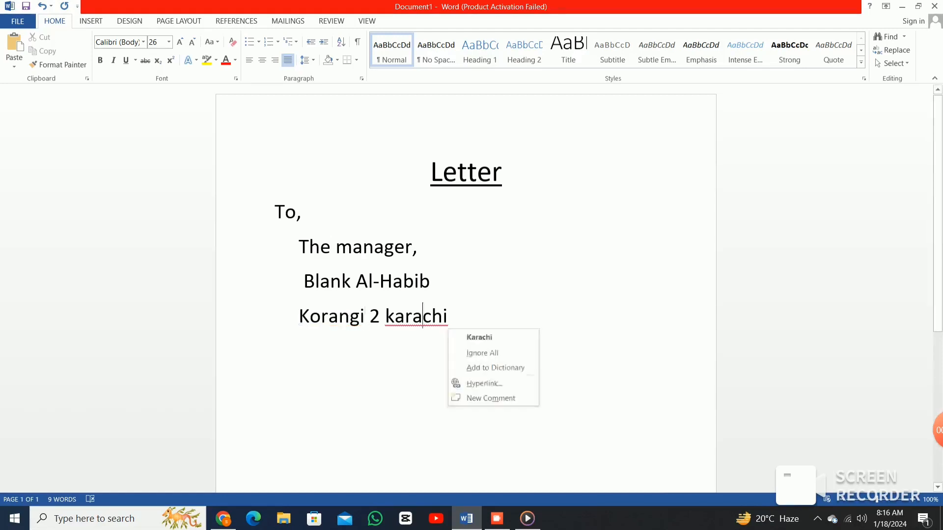
left_click(482, 353)
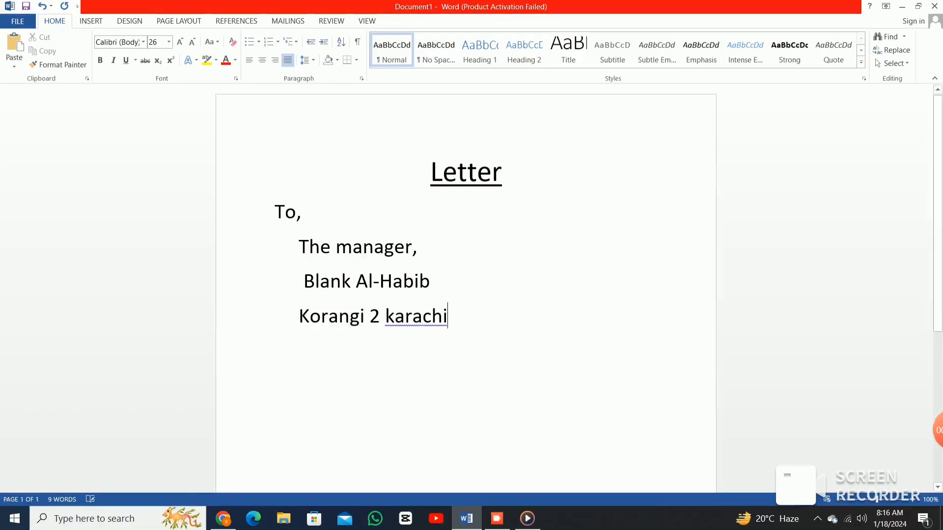
key("Return")
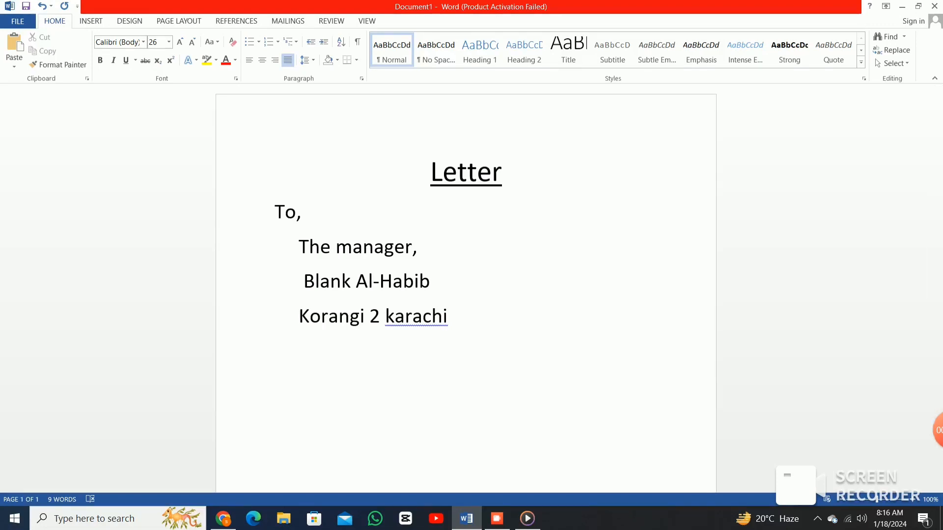
Type 'subject' to begin the subject line under the address.
type("subj")
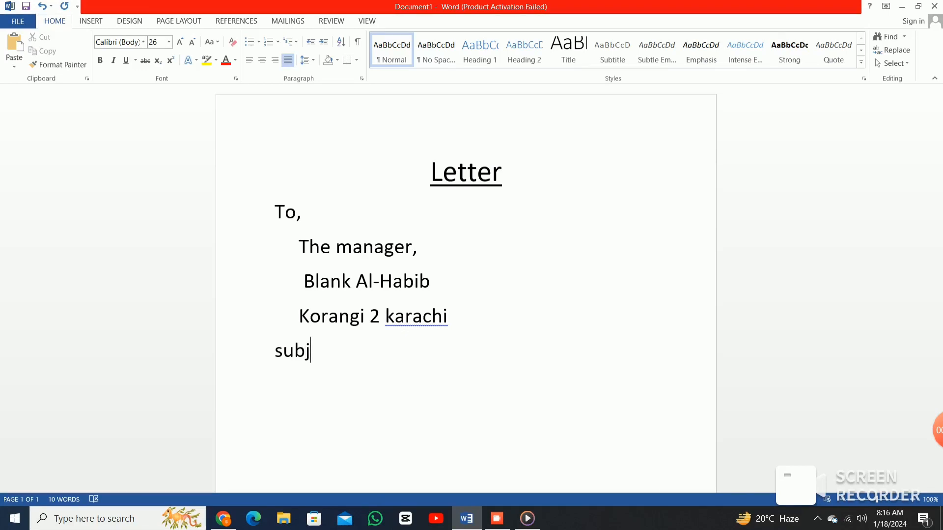
type("ect: opering  of an Account")
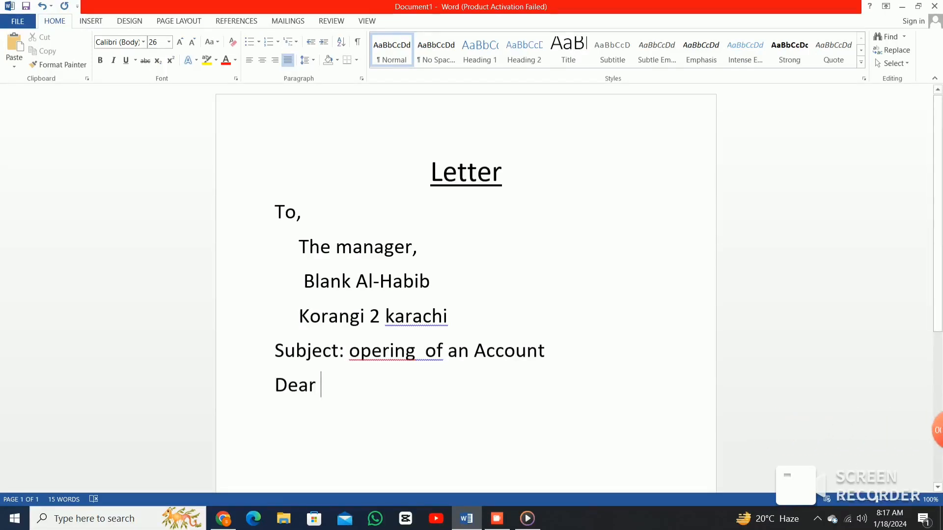
Ignore 'opering' in spell check and accept the grammar fix removing the double space before 'of'.
right_click(394, 350)
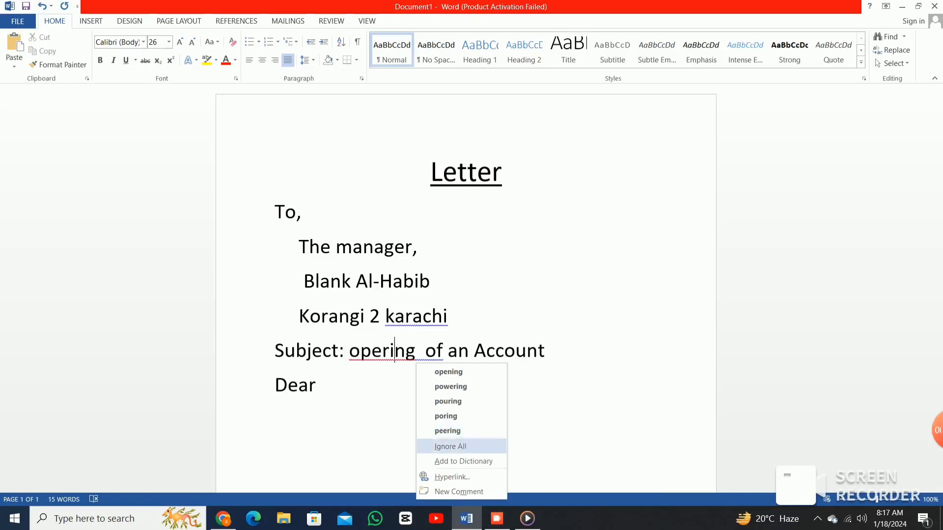
left_click(451, 446)
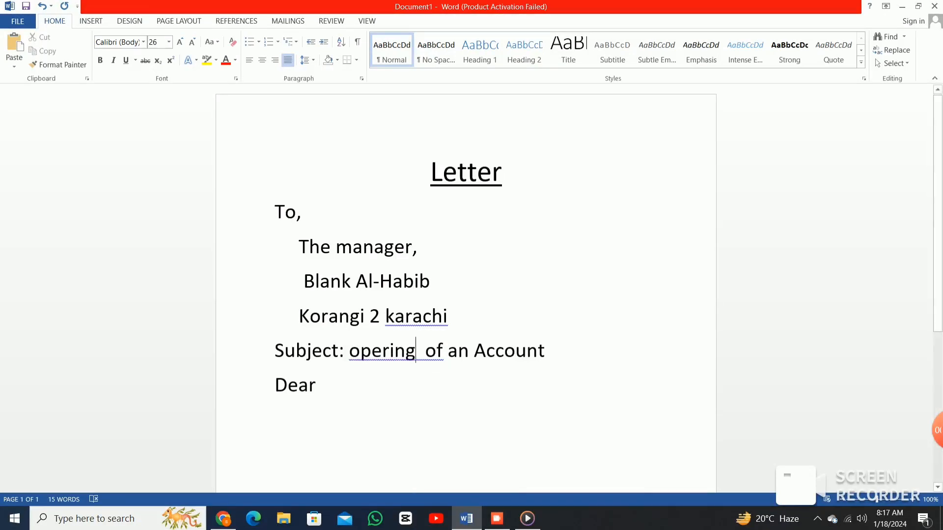
right_click(417, 351)
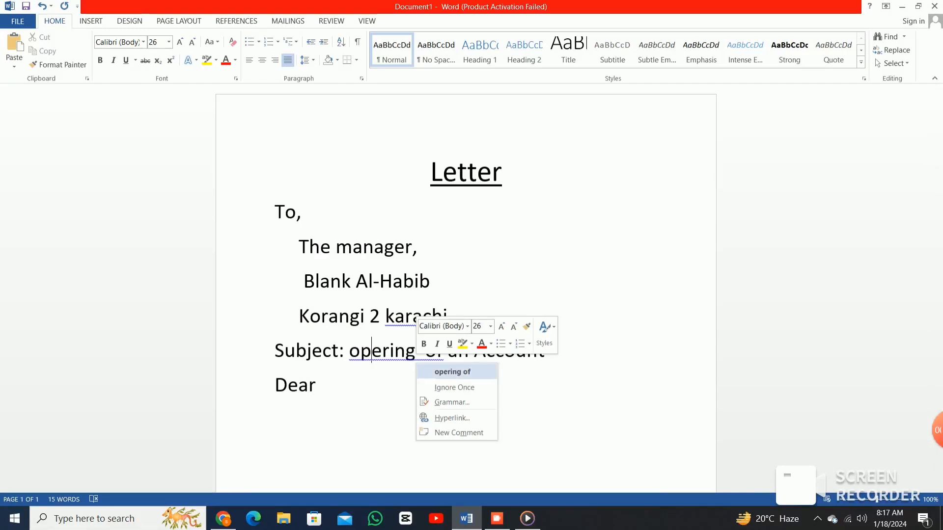
left_click(453, 372)
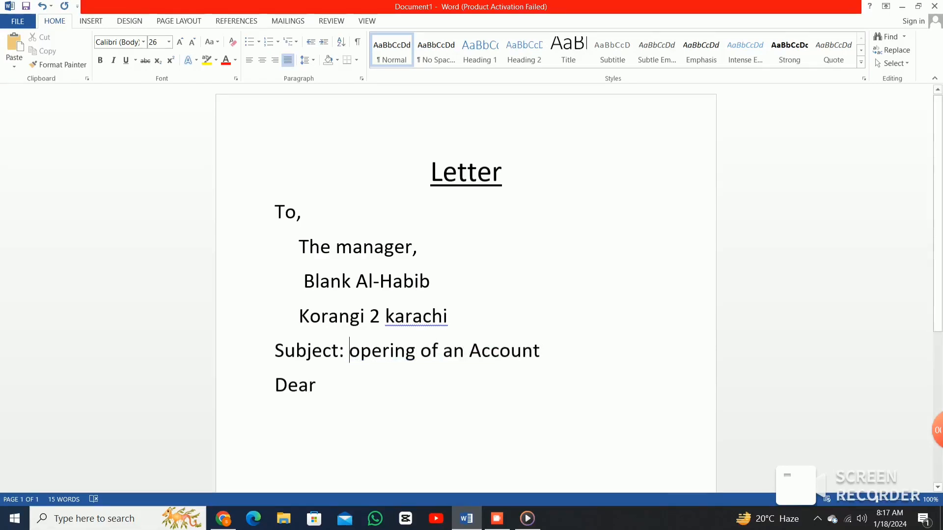
left_click(321, 385)
Replace 'madam' with 'sir' in the Dear salutation.
type("ma")
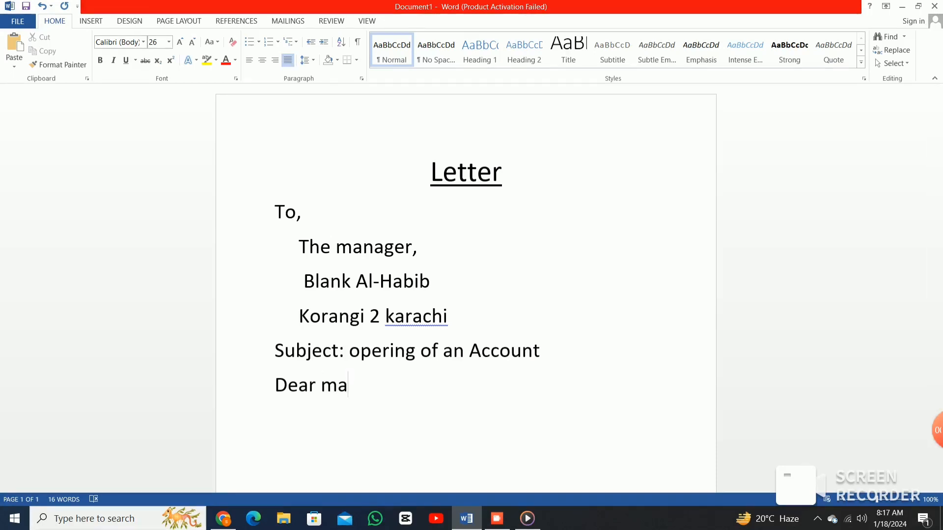
type("dam")
key("BackSpace")
key("BackSpace")
key("BackSpace")
key("BackSpace")
key("BackSpace")
type("sir")
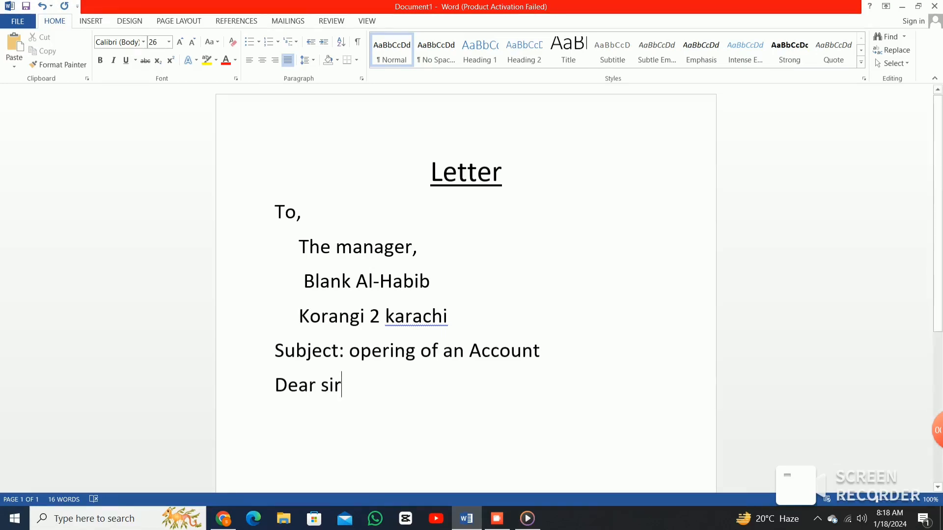
Add commas after 'Blank Al-Habib' and 'Dear sir', and start an indented body line.
left_click(431, 282)
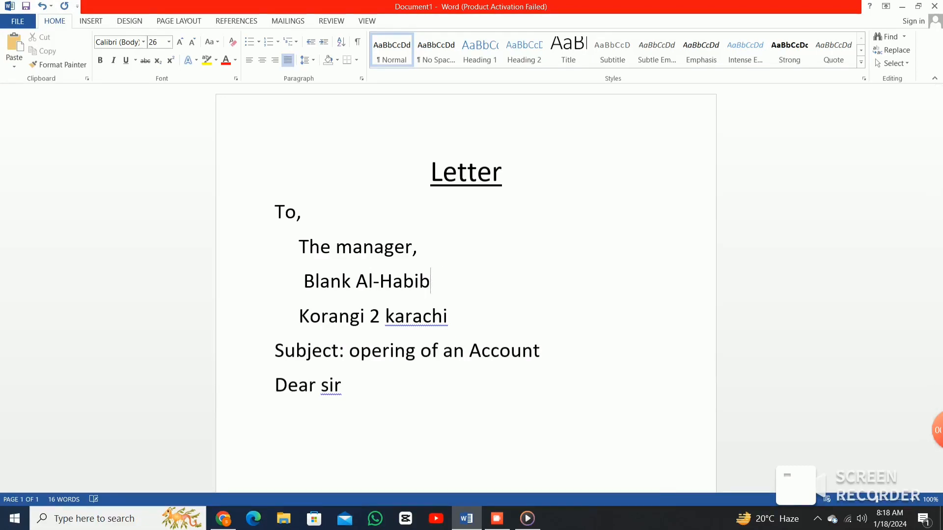
type(",")
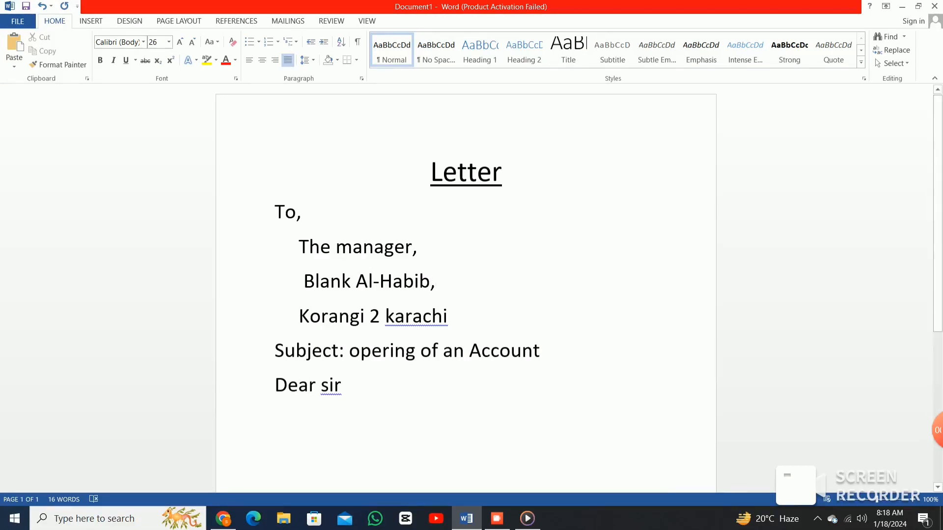
left_click(448, 317)
left_click(342, 386)
key("Return")
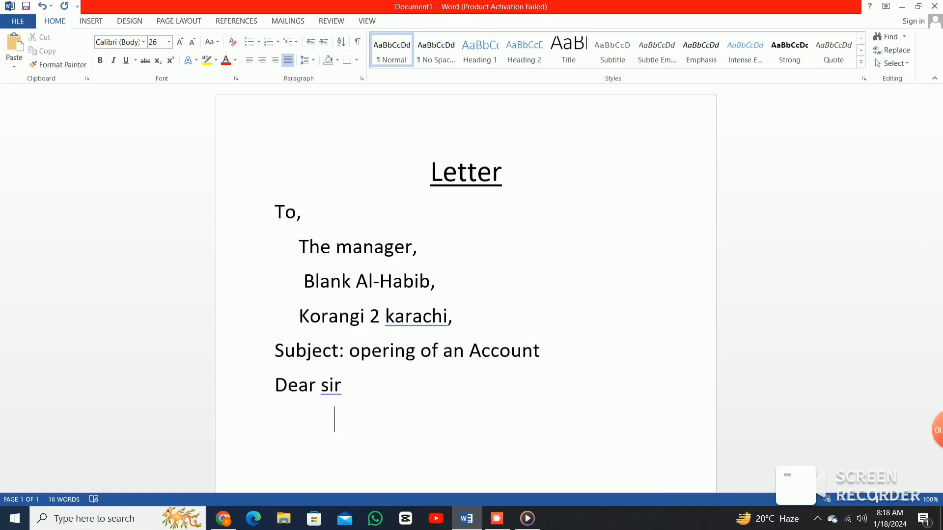
key("Up")
type(",")
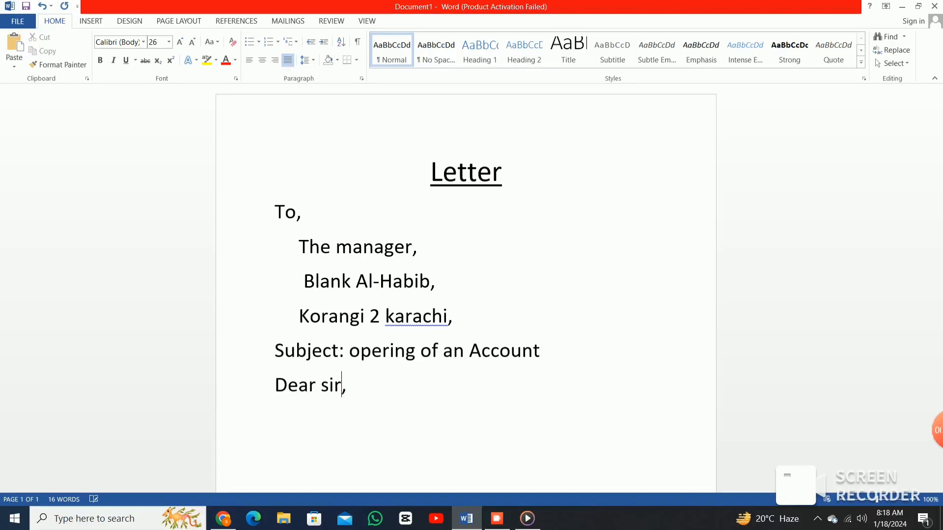
key("Down")
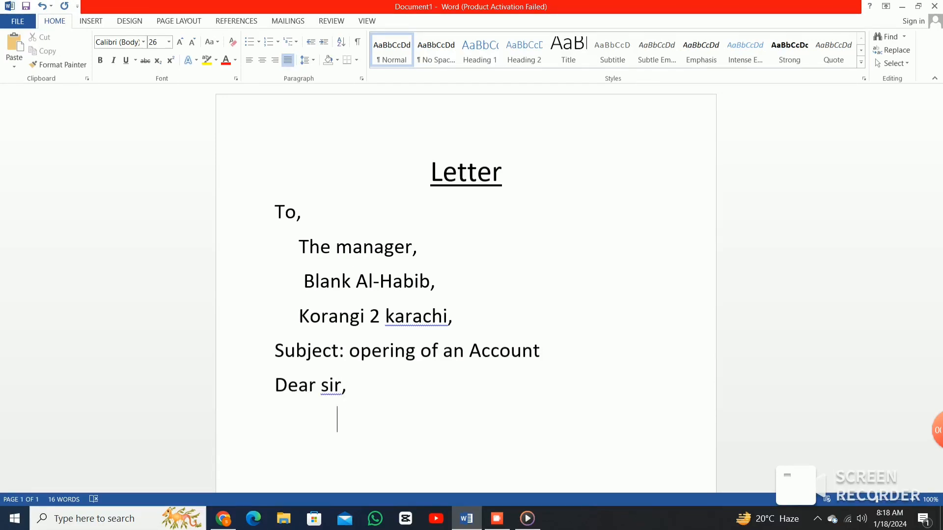
type("This")
type("is to in")
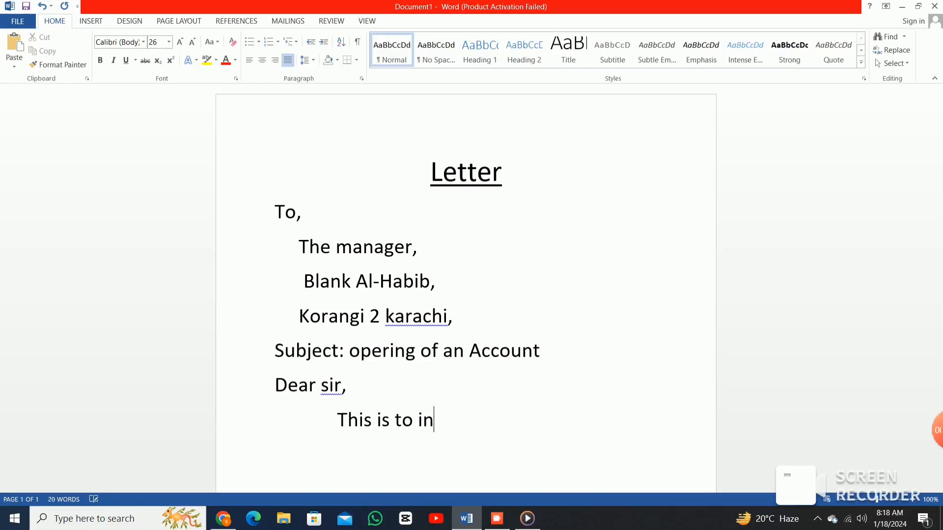
type("fro")
type("m ")
type("you t")
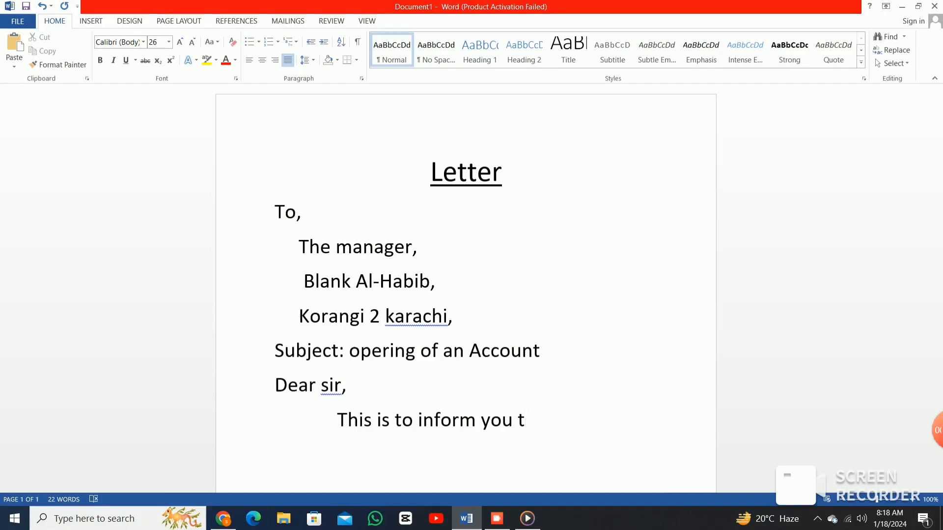
type("hat Miss ")
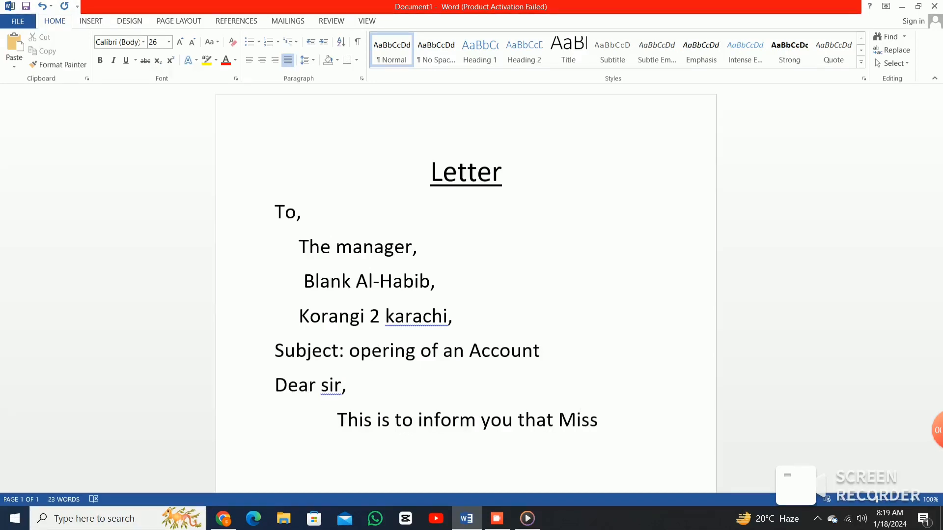
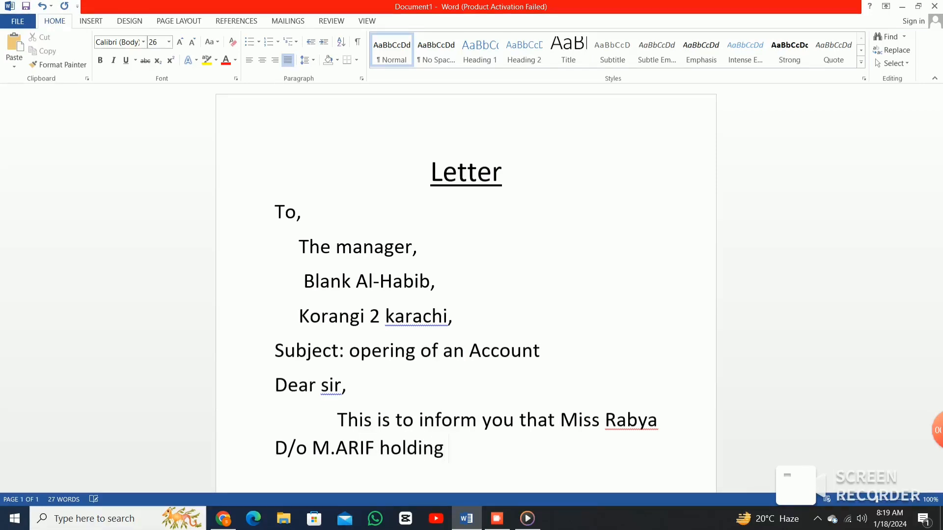
type(" CNIC no")
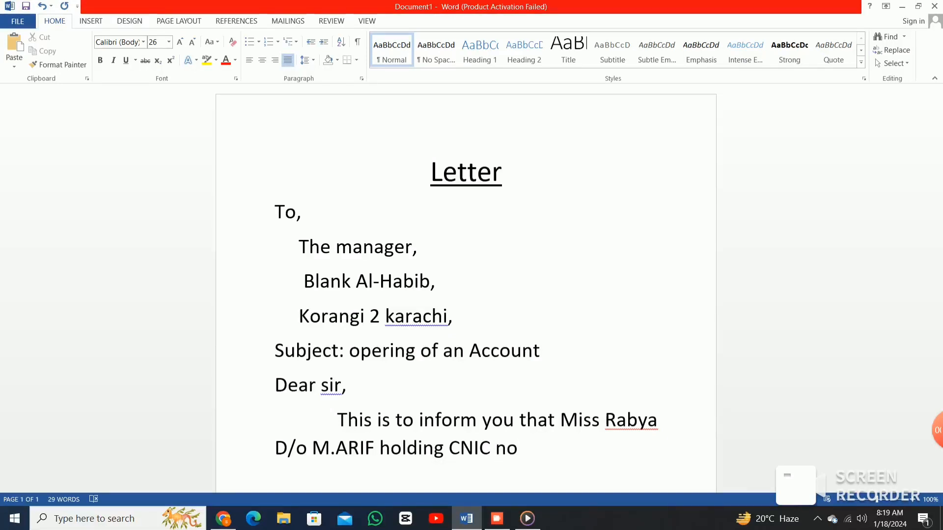
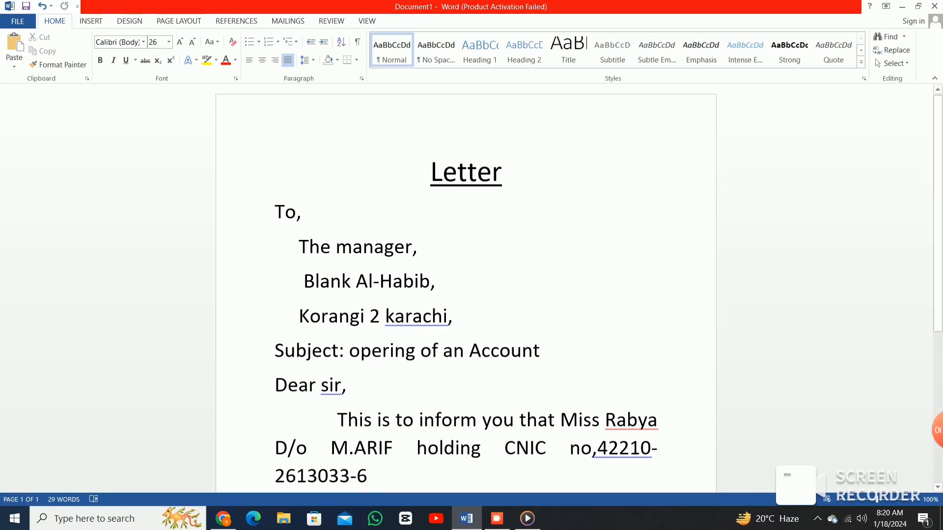
Remove the extra space before the father's name and add the quoted job title 'computer teacher'.
left_click(331, 448)
key("BackSpace")
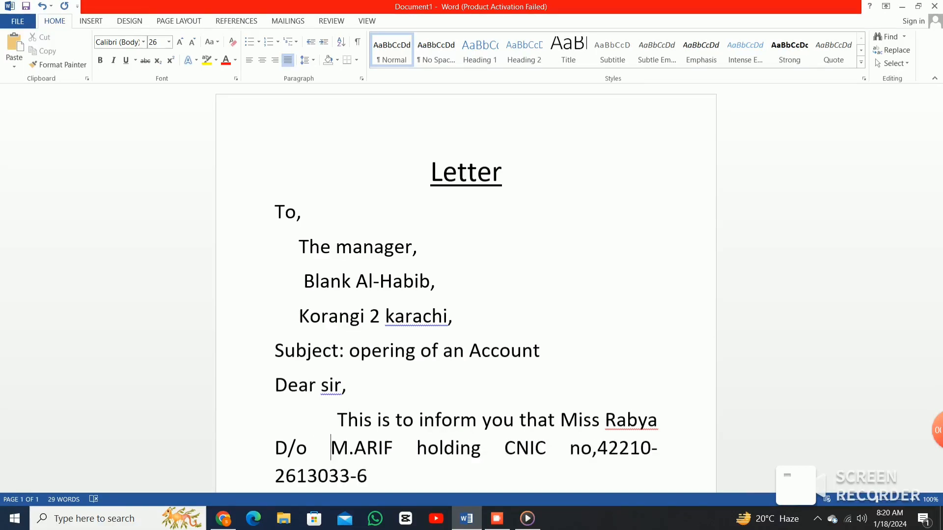
key("Down")
key("Right")
key("Right")
key("Right")
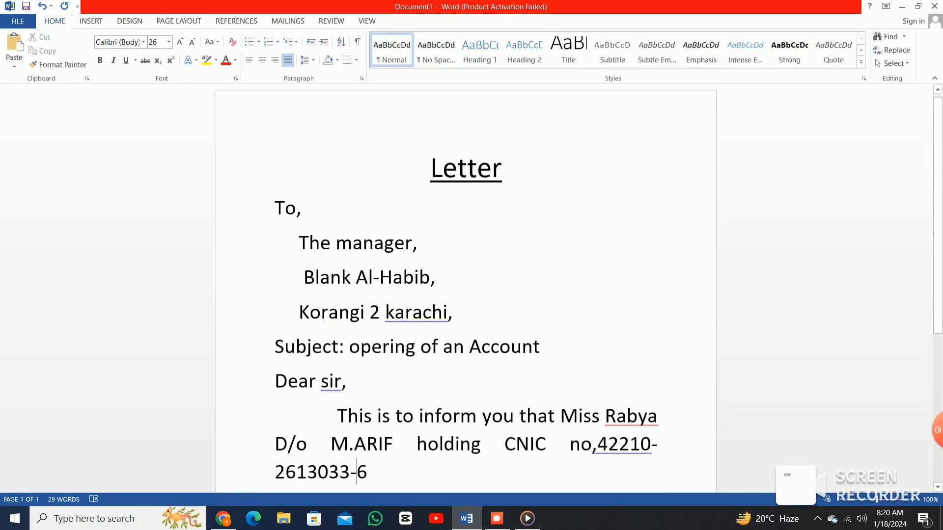
key("Right")
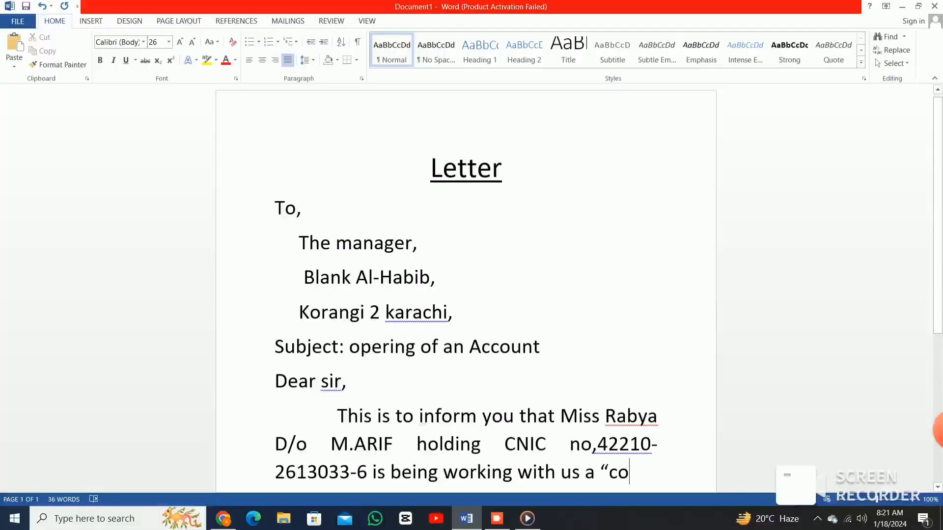
type("m")
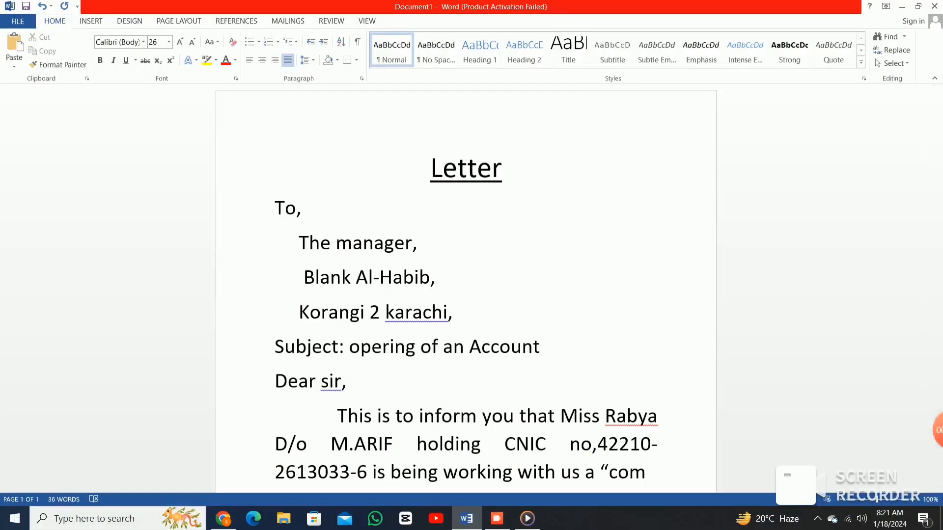
type("pu")
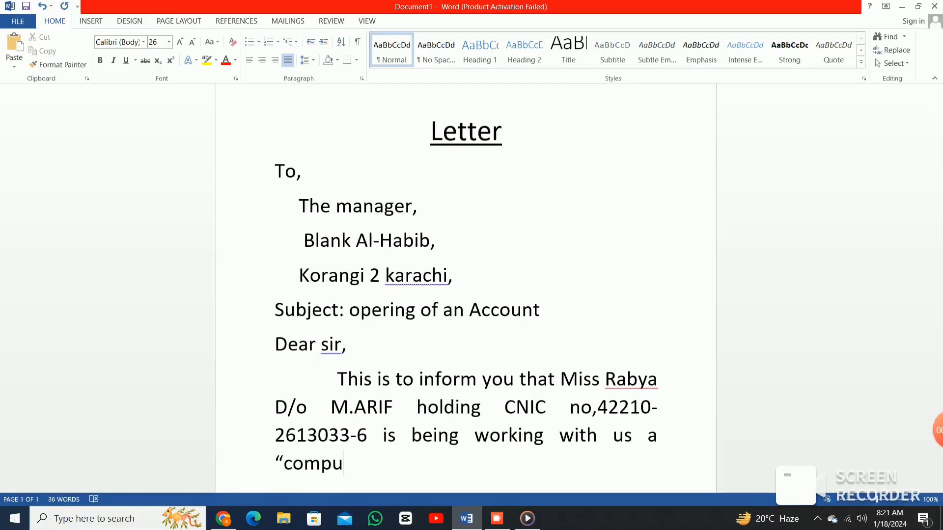
type("ter te")
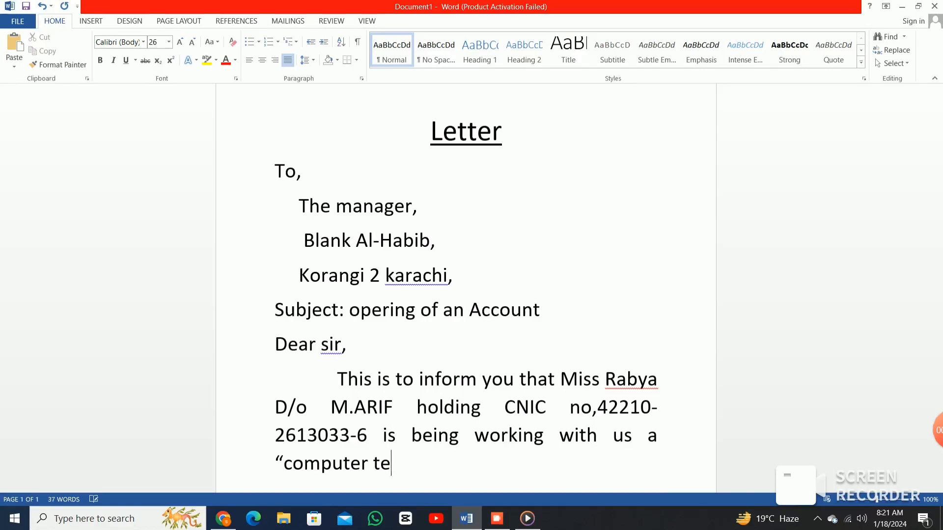
type("a")
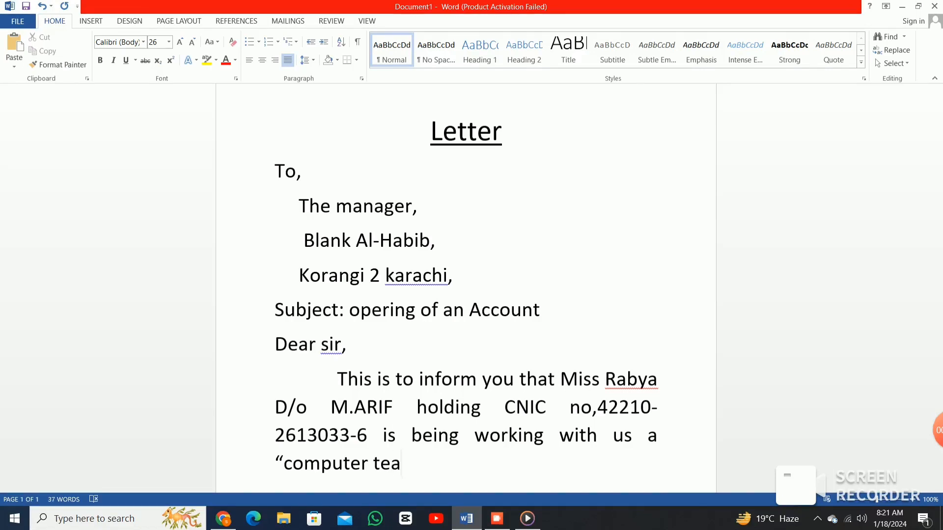
type("cher")
key("BackSpace")
type("\"")
key("BackSpace")
Finish with ', futher we request you to open her account at your branch .' and start a new line.
type(", ")
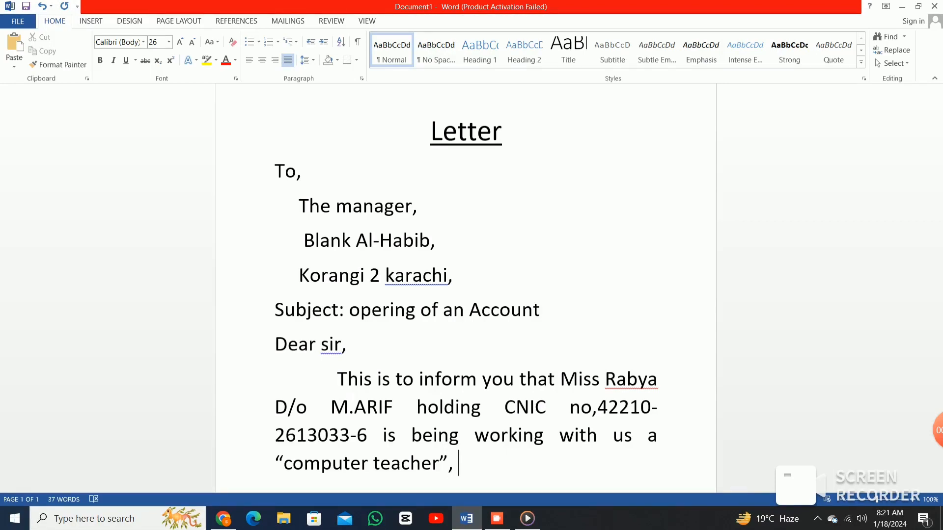
type("futher")
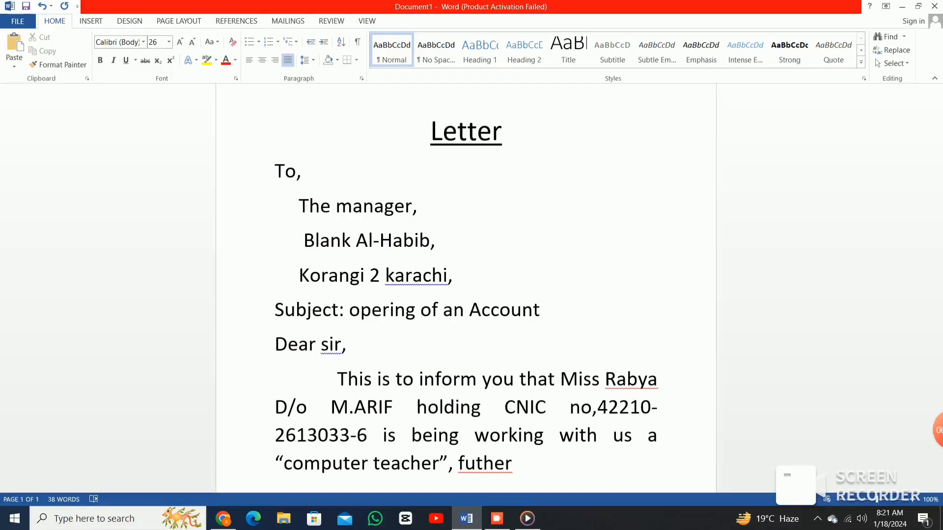
type("we")
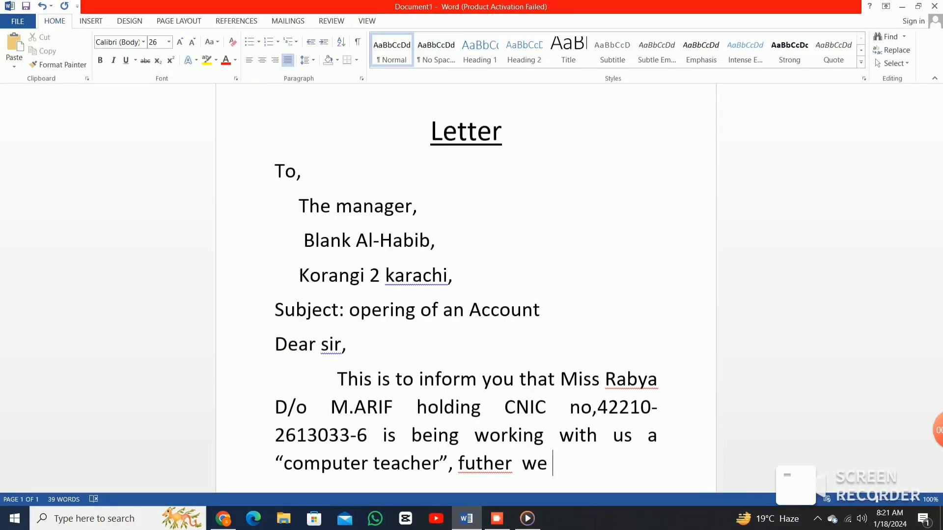
type(" request")
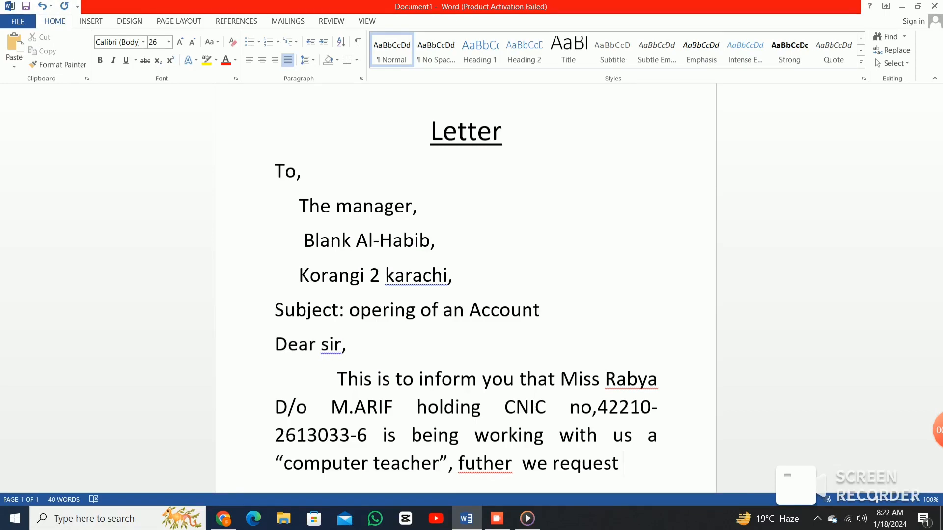
type(" you")
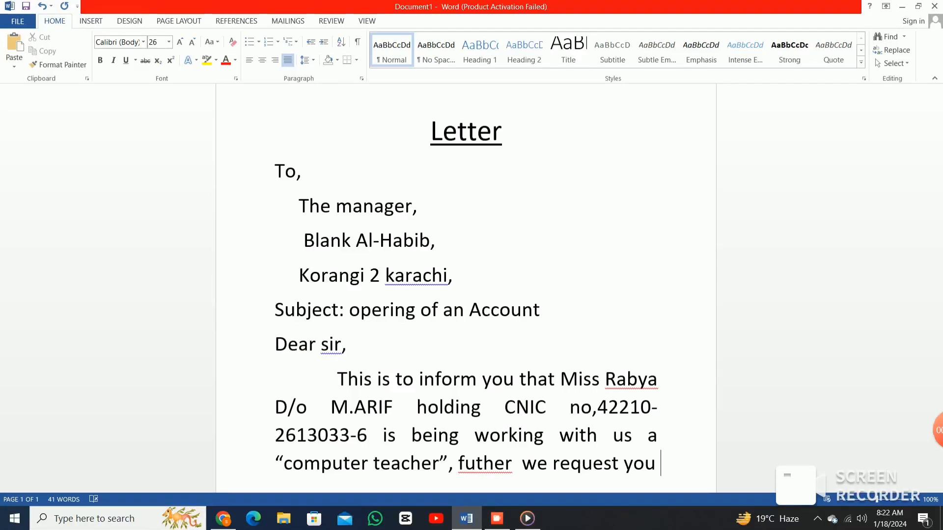
type("to")
type("o")
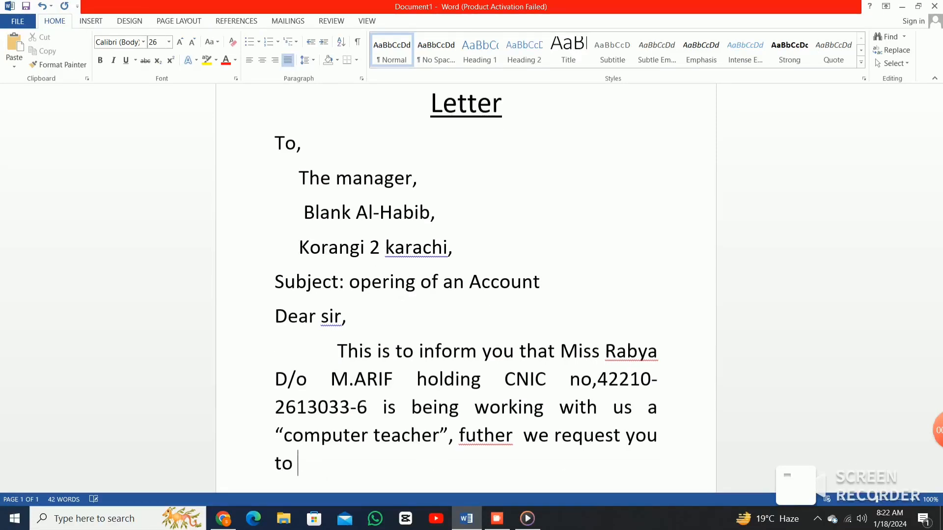
type("open her ")
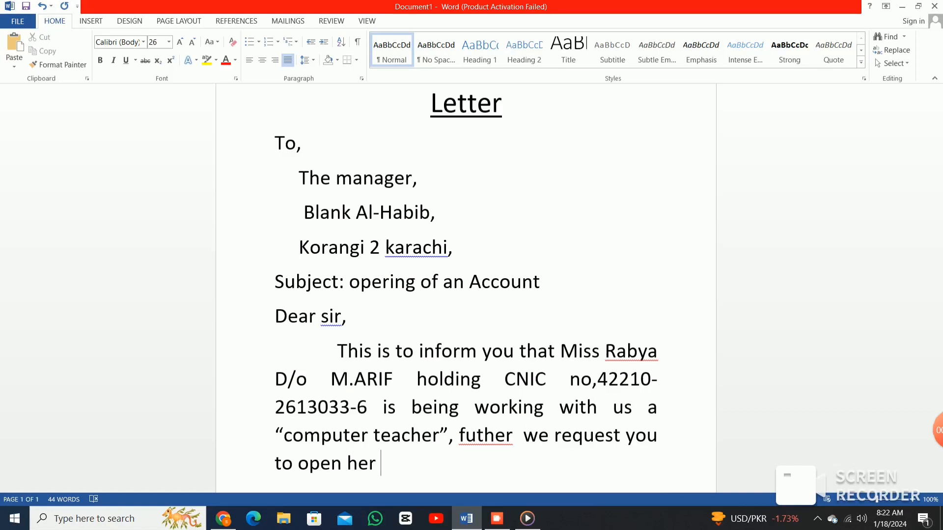
type("accou")
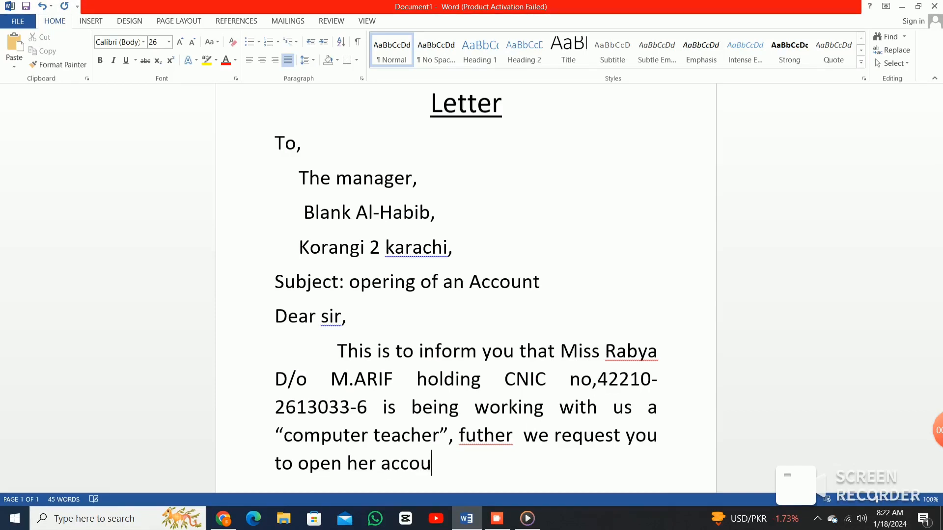
type("nyt")
key("BackSpace")
key("BackSpace")
type("t aa")
key("BackSpace")
type("t your  ")
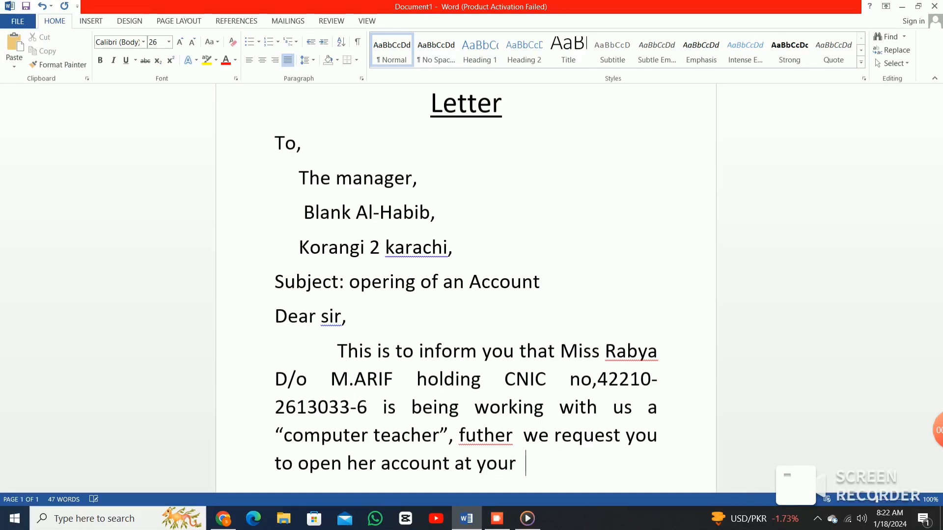
type("branch ")
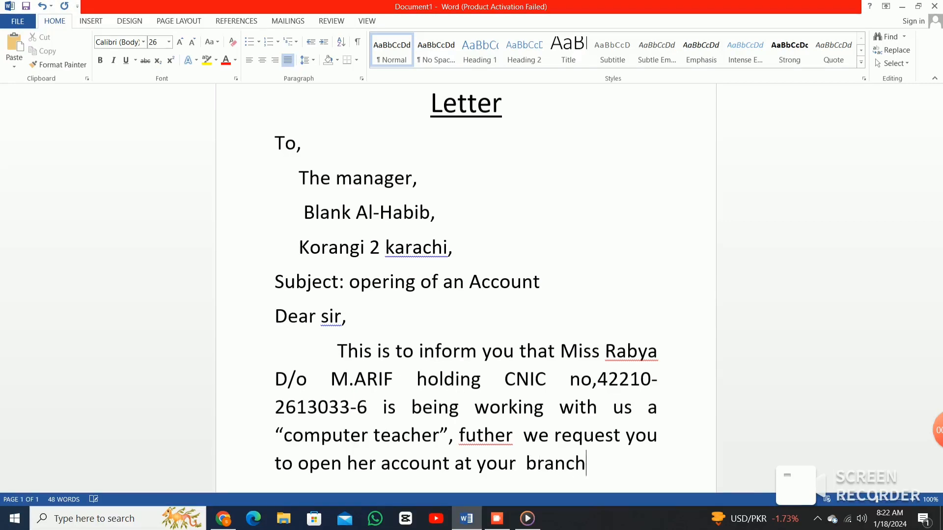
type(".")
key("Return")
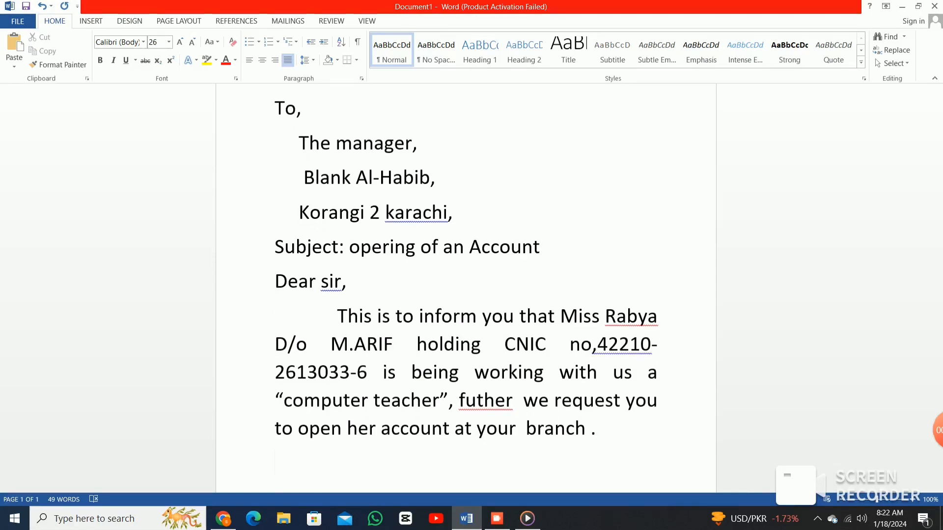
Type 'your earlier action in this regart will highly be apprection' on the new line.
type("y")
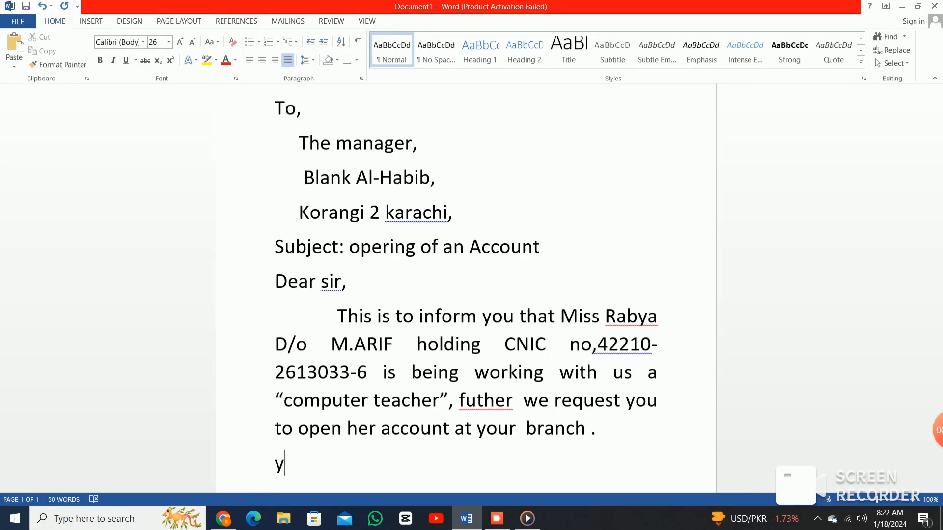
type("our ")
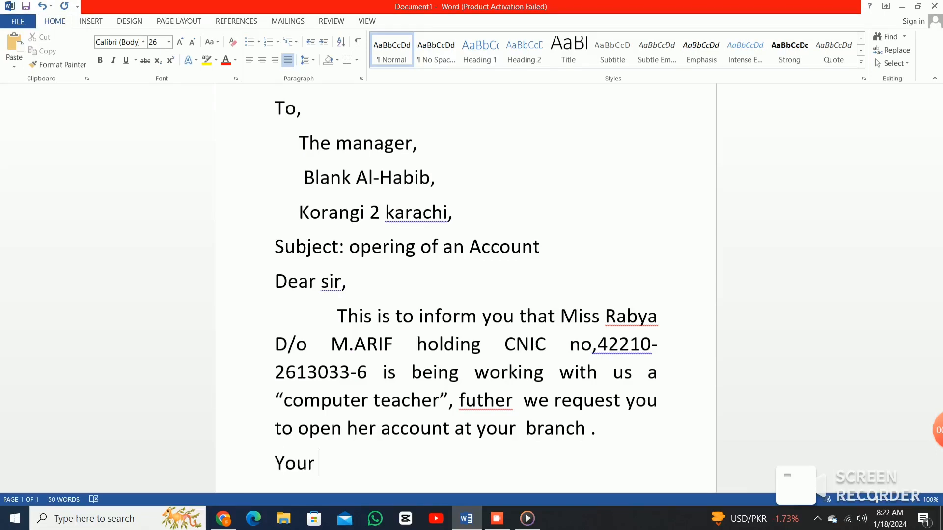
type("ear")
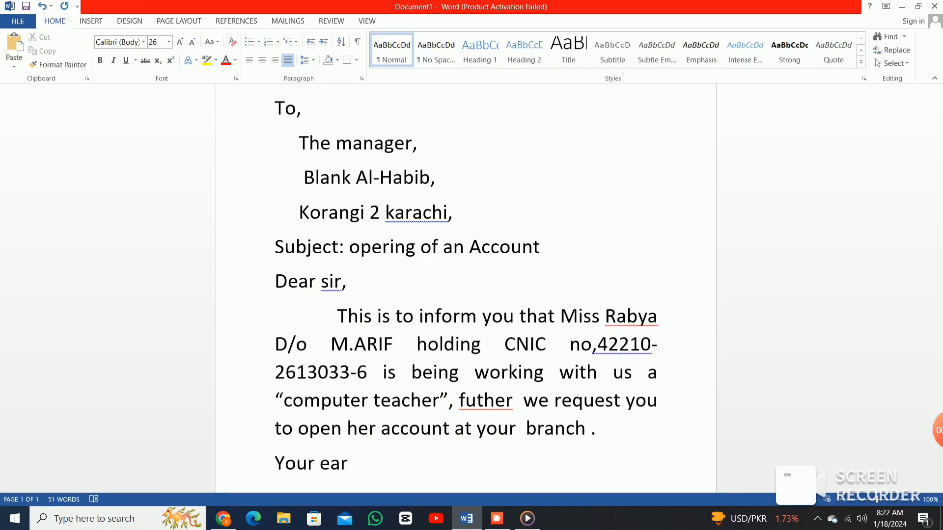
type("lier action ")
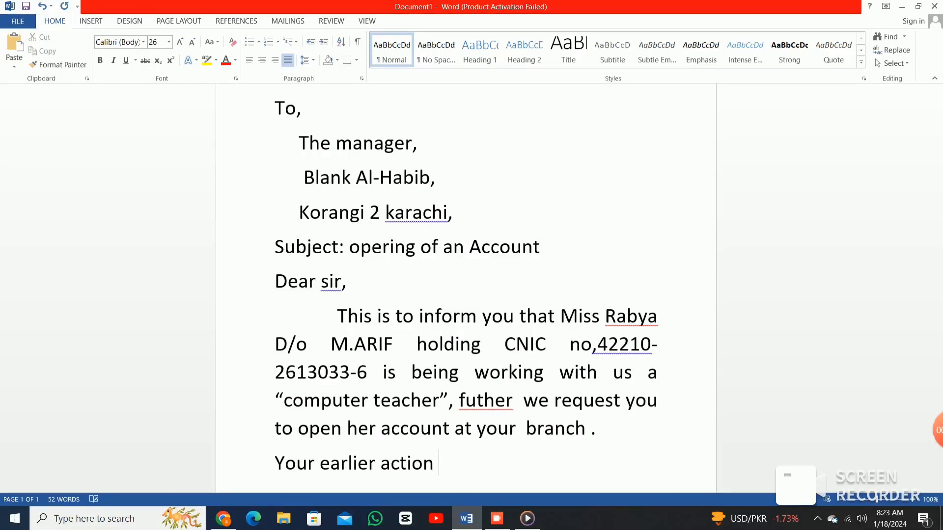
type("in this reg")
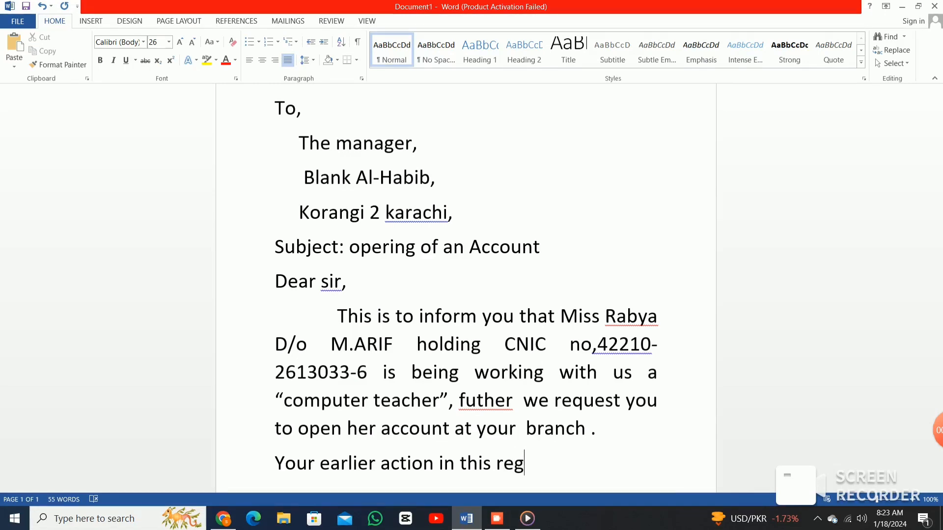
type("art ")
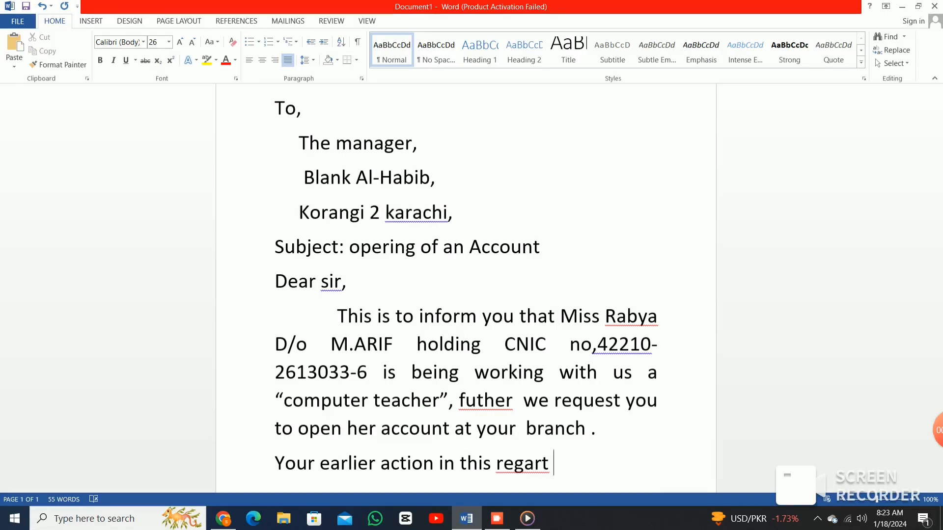
type("will hig")
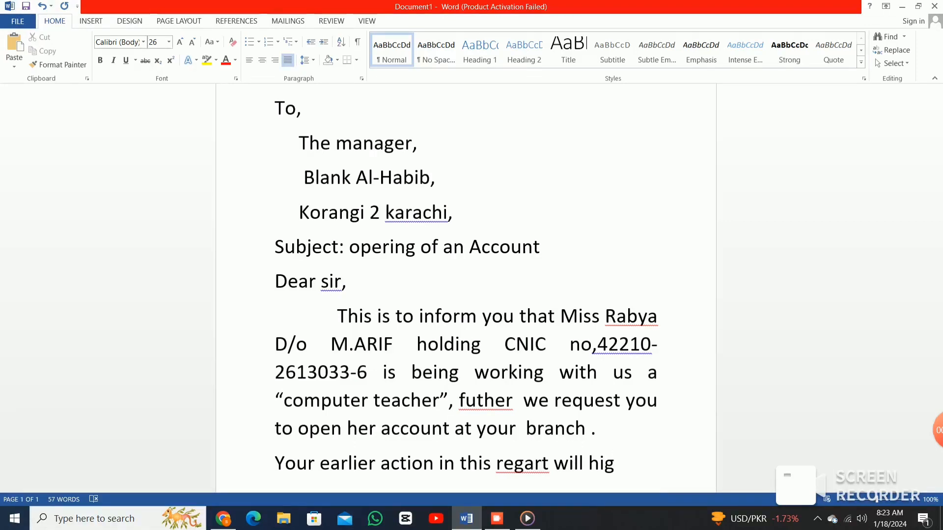
type("hly  be ")
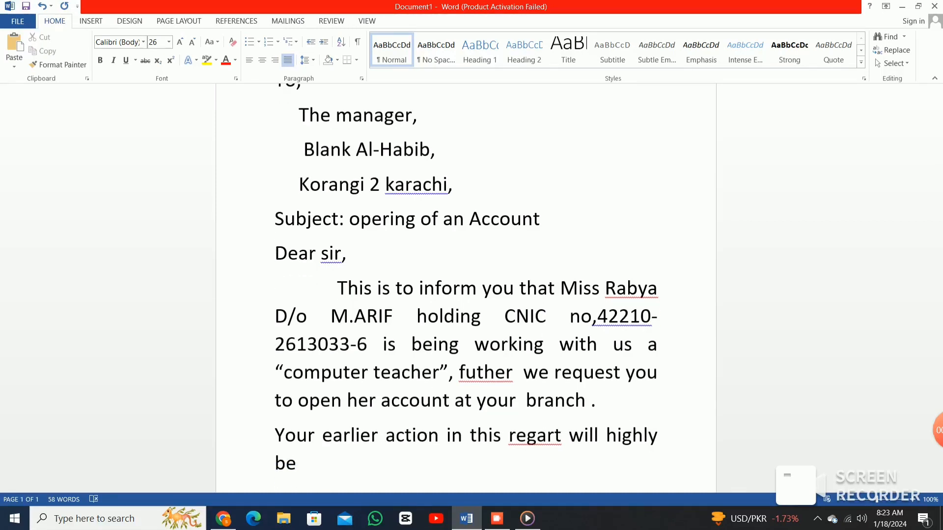
type("appr")
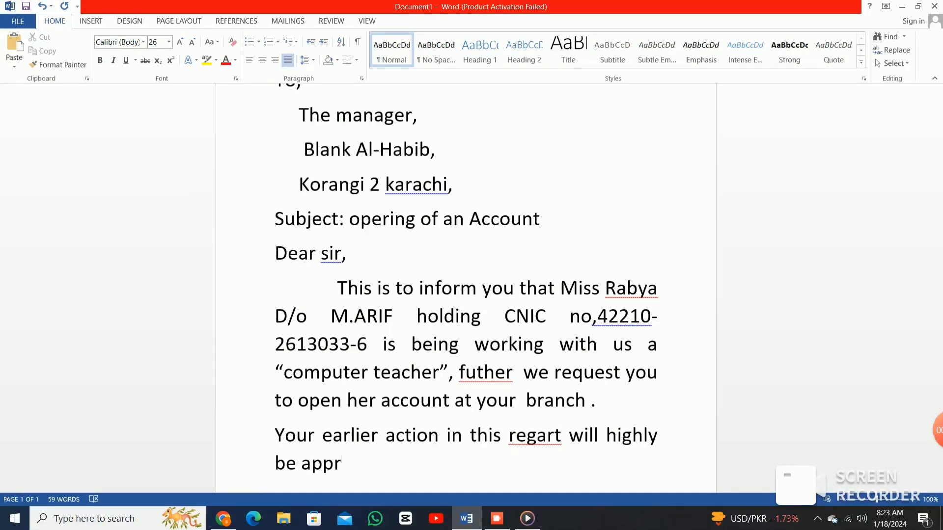
type("ect")
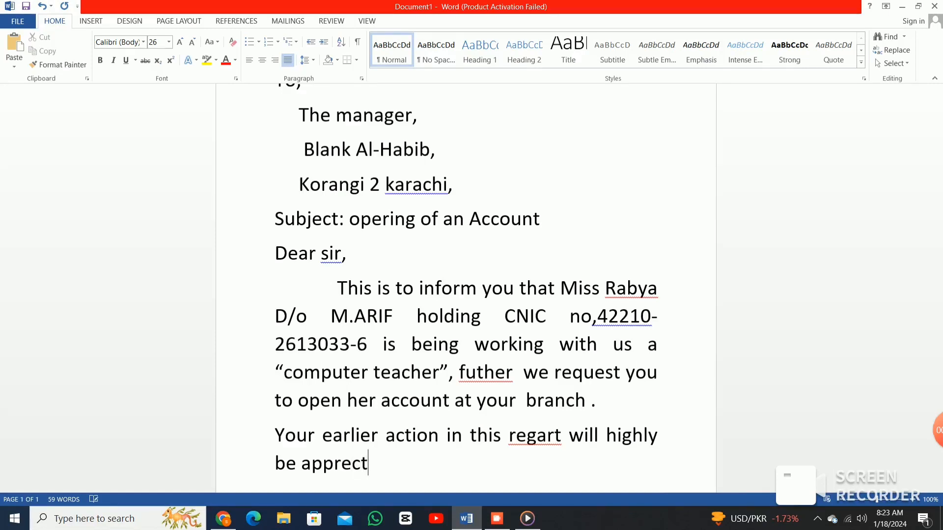
type("ion")
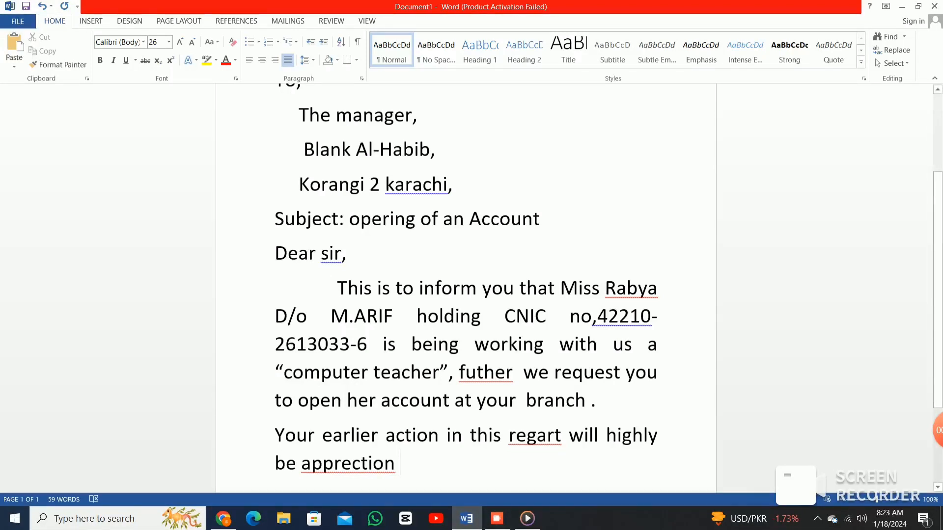
Dismiss the spelling suggestions and begin retyping the ending of 'apprection'.
right_click(368, 462)
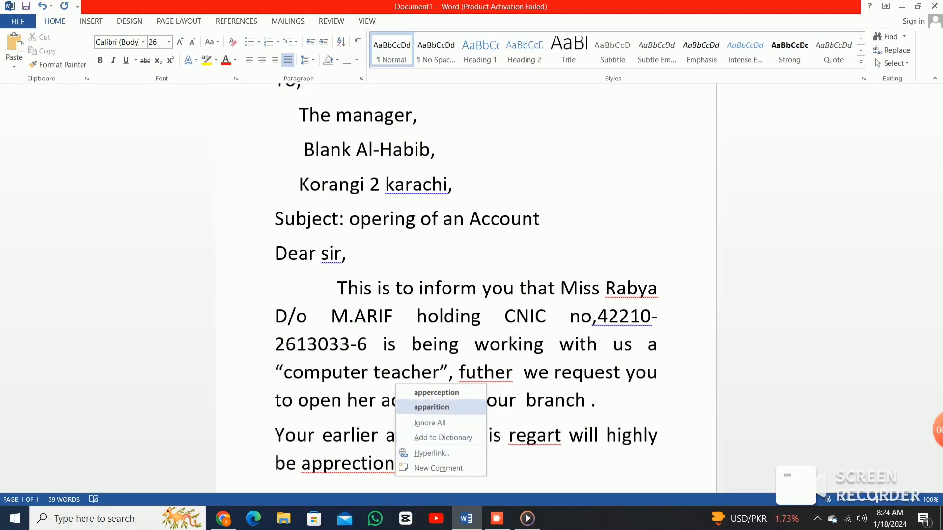
key("Escape")
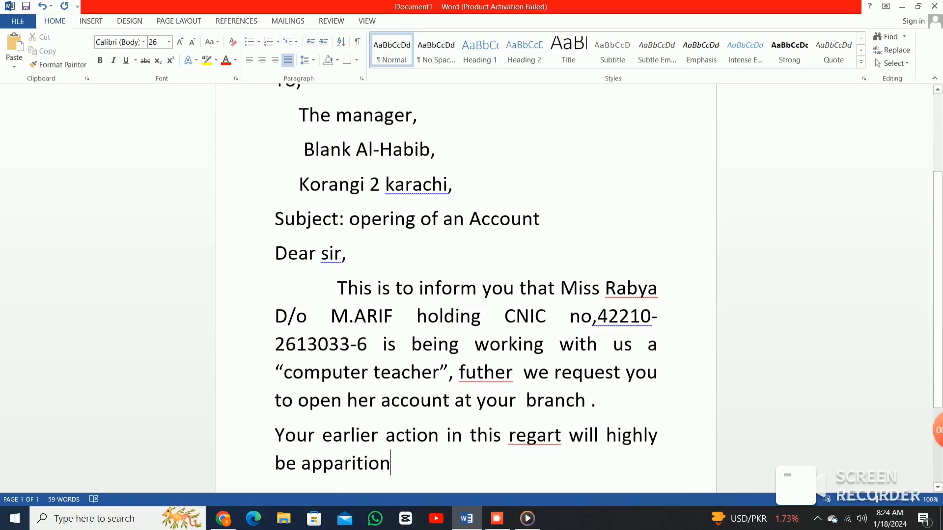
mouse_move(937, 430)
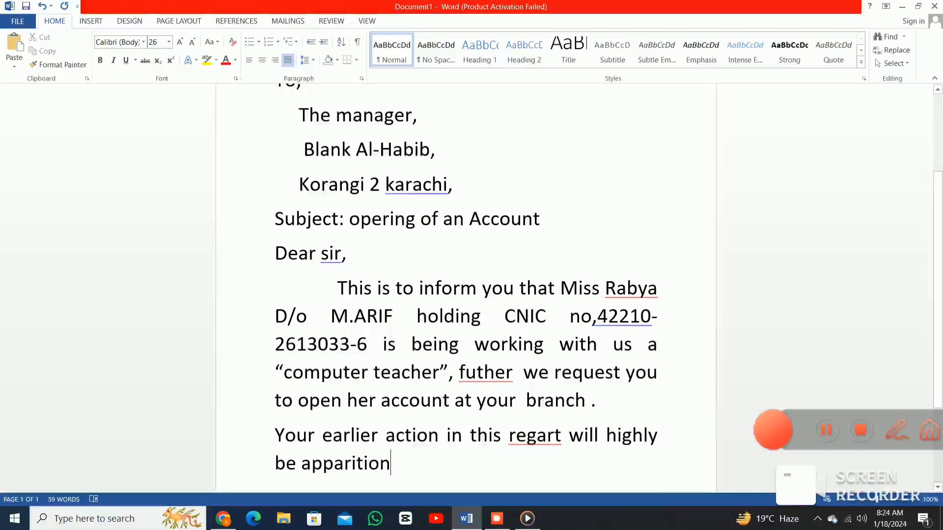
key("BackSpace")
key("BackSpace")
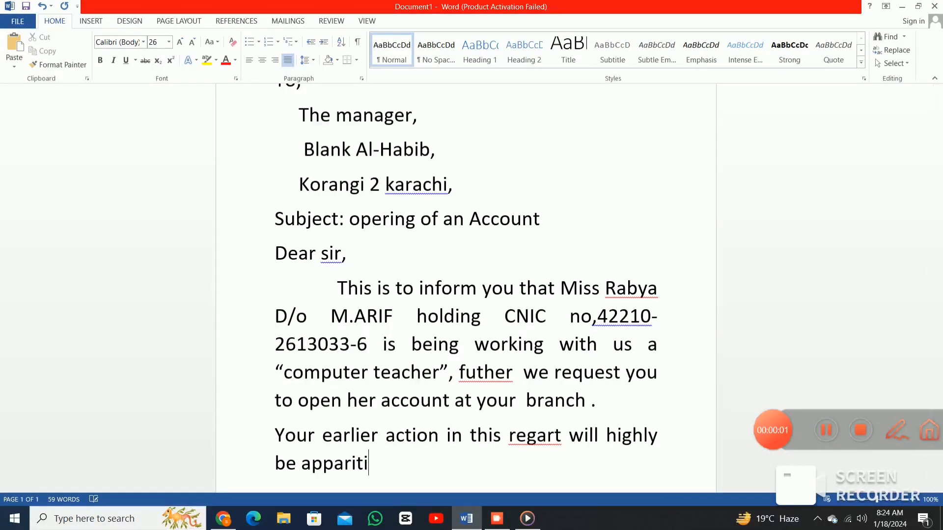
key("BackSpace")
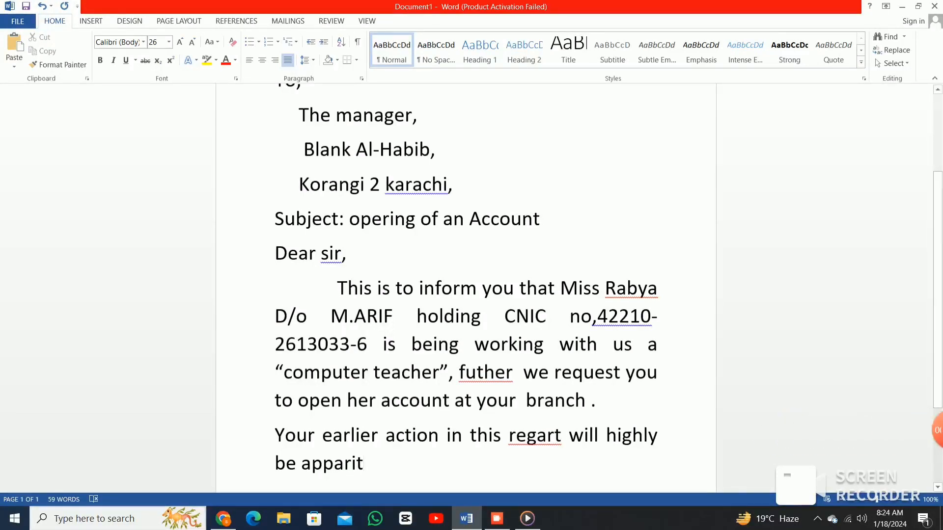
type("e")
key("super+s")
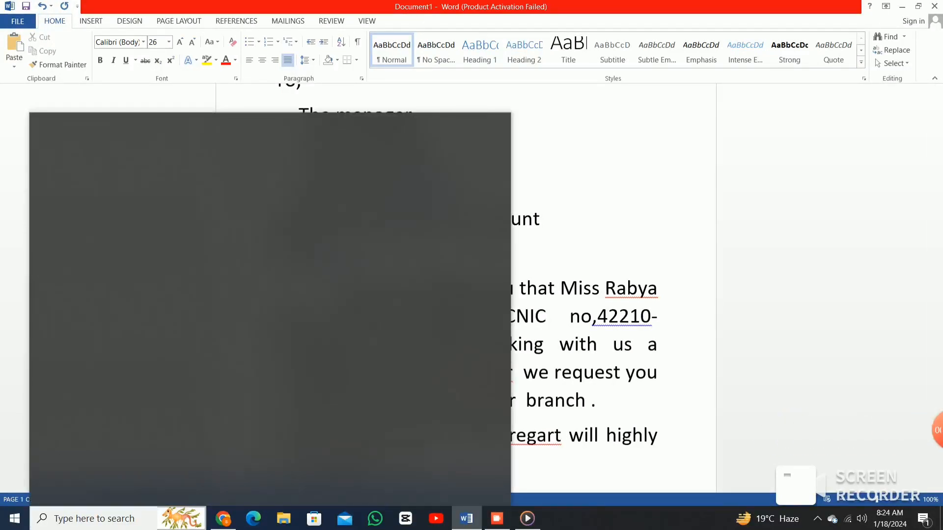
type("dd")
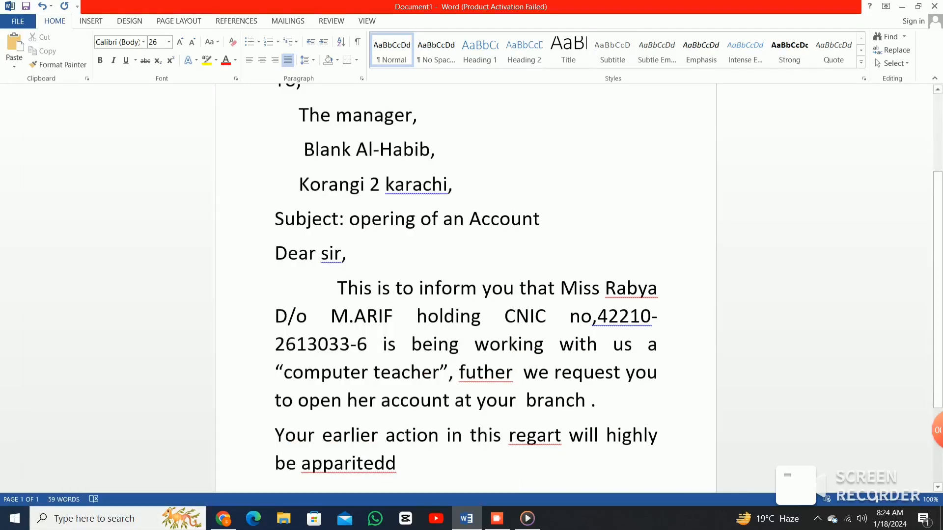
key("BackSpace")
key("BackSpace")
key("BackSpace")
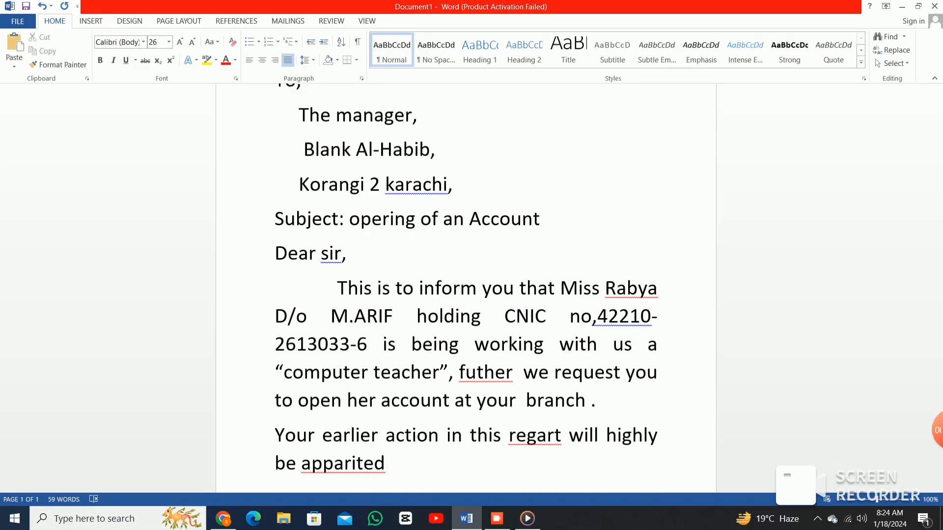
Correct the inner letters so the word reads 'appreciated', then add an empty line below.
key("Left")
key("Left")
key("Left")
type("a")
key("Left")
key("Left")
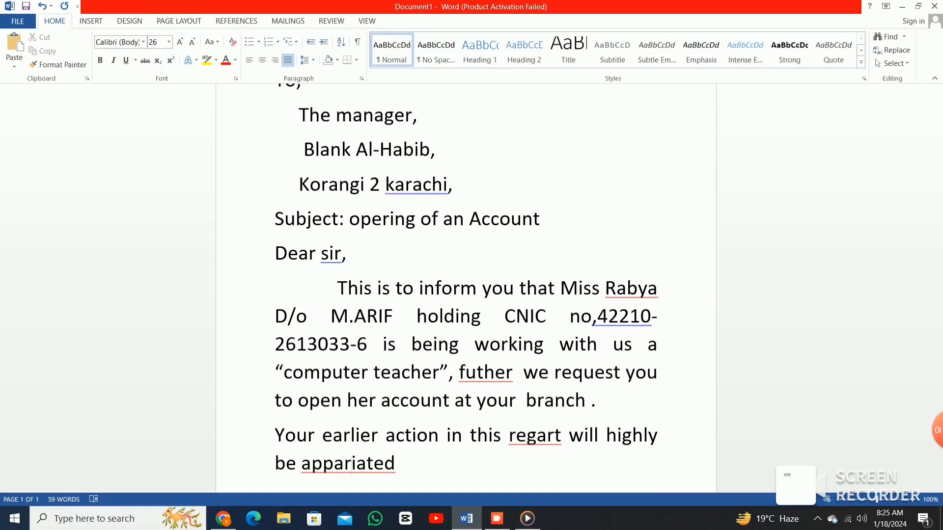
key("BackSpace")
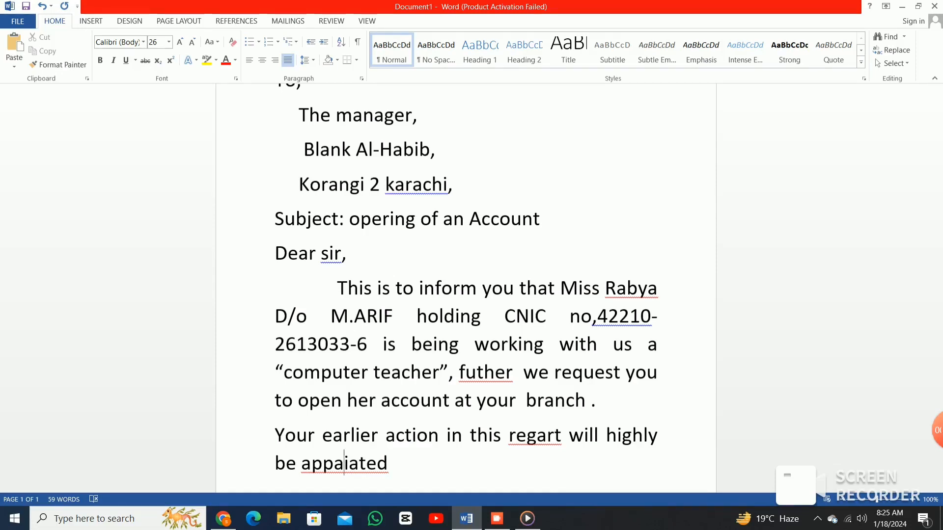
type("c")
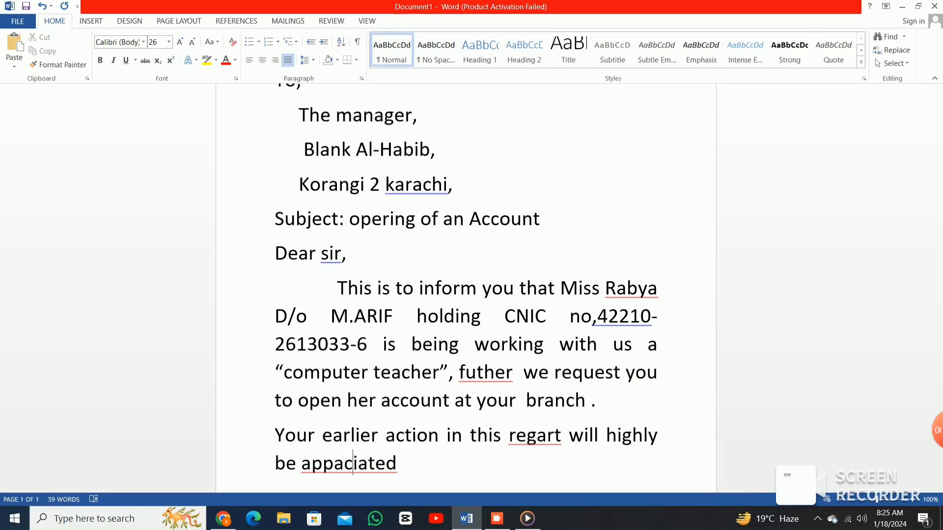
key("Left")
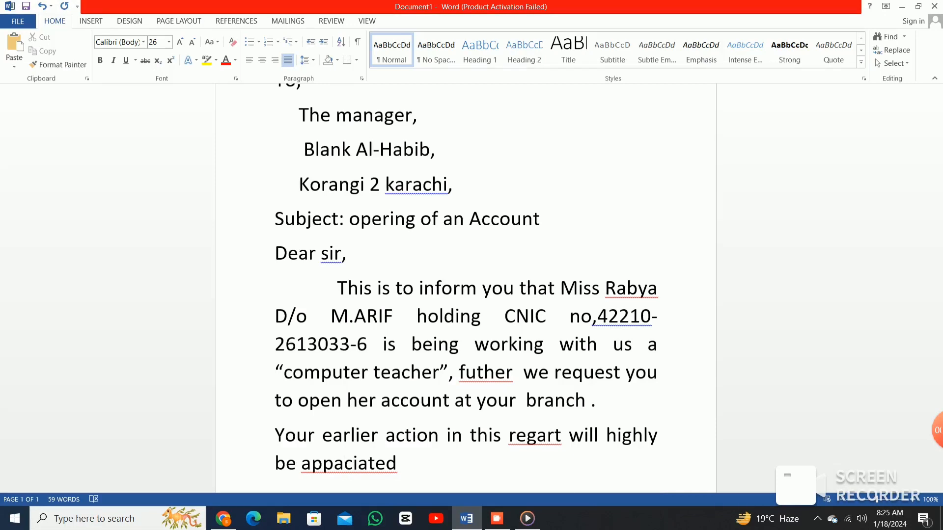
key("BackSpace")
type("r")
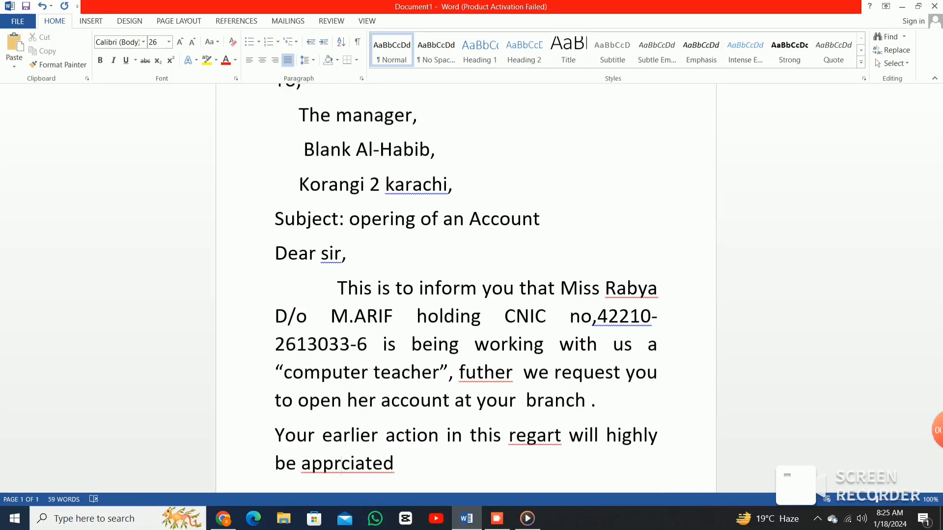
type("e")
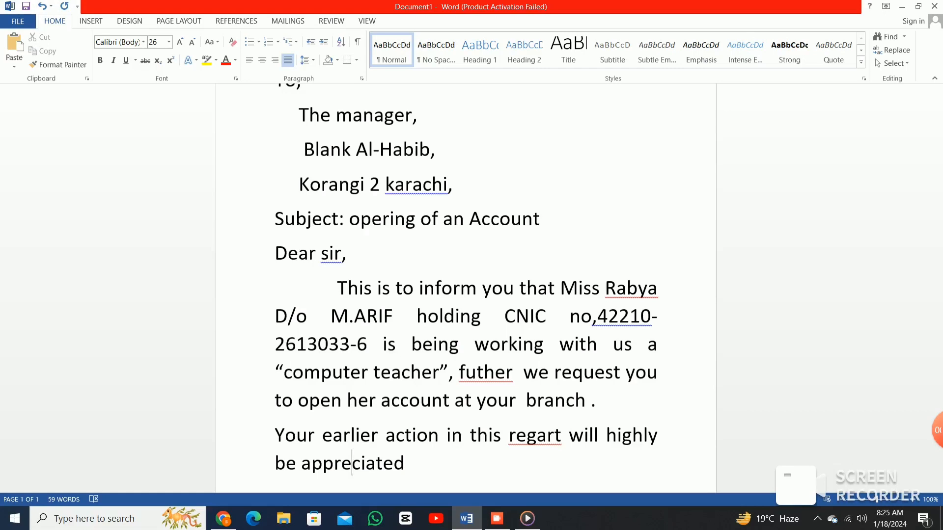
key("End")
key("Return")
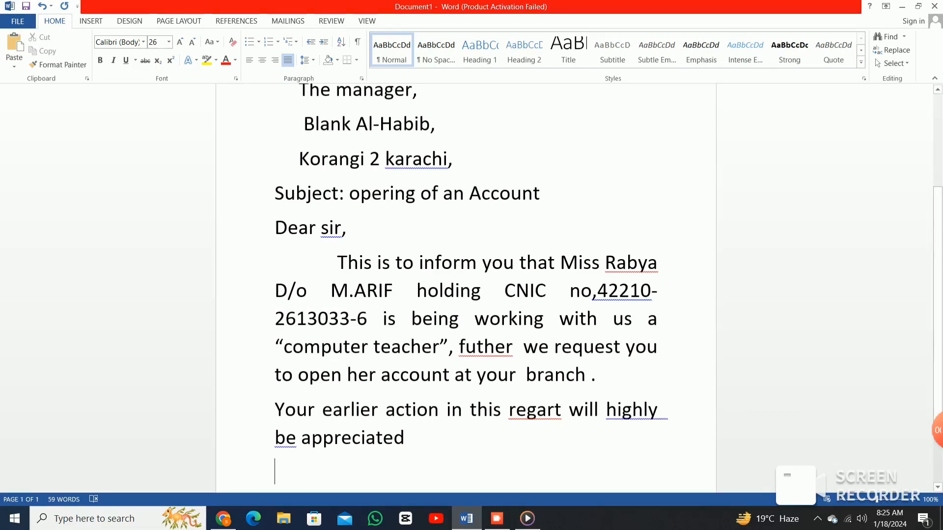
End the sentence with a period, add 'your truly' on its own line, and start another line.
scroll(466, 289, "down", 1)
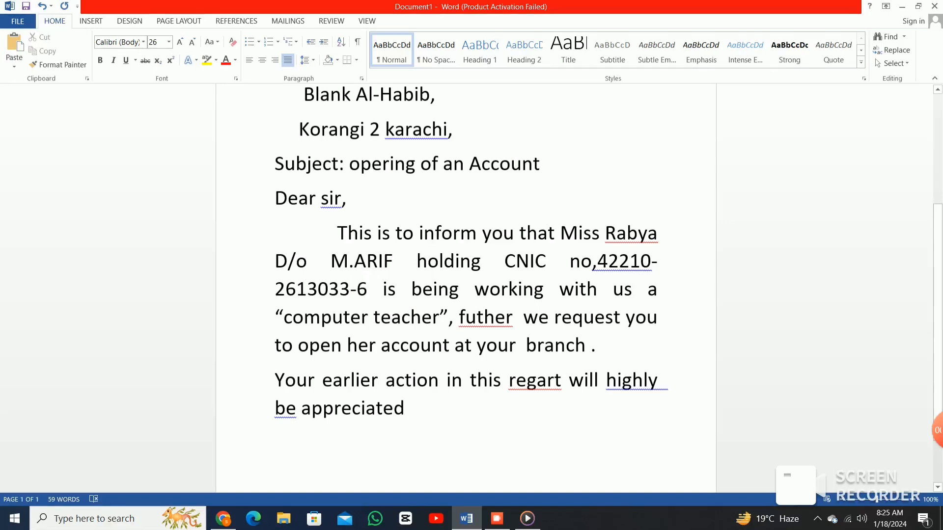
type(".")
key("Return")
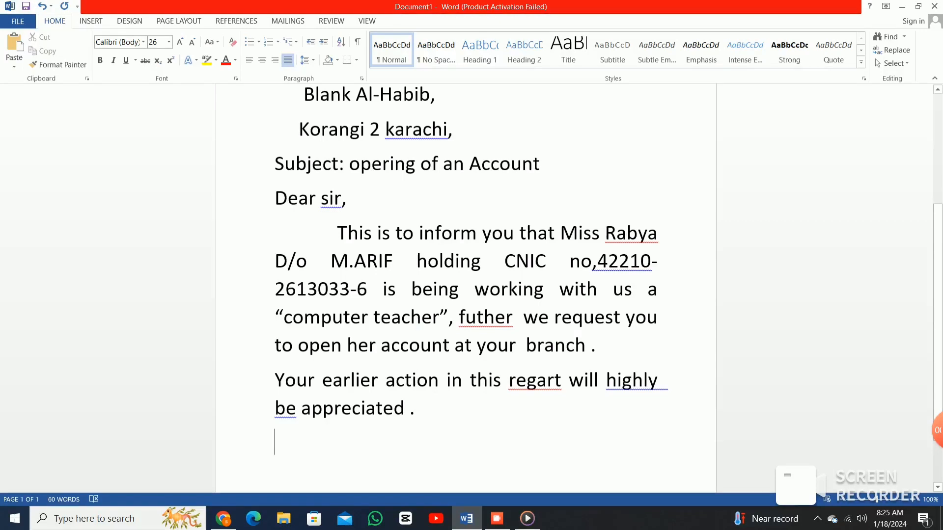
type("your ")
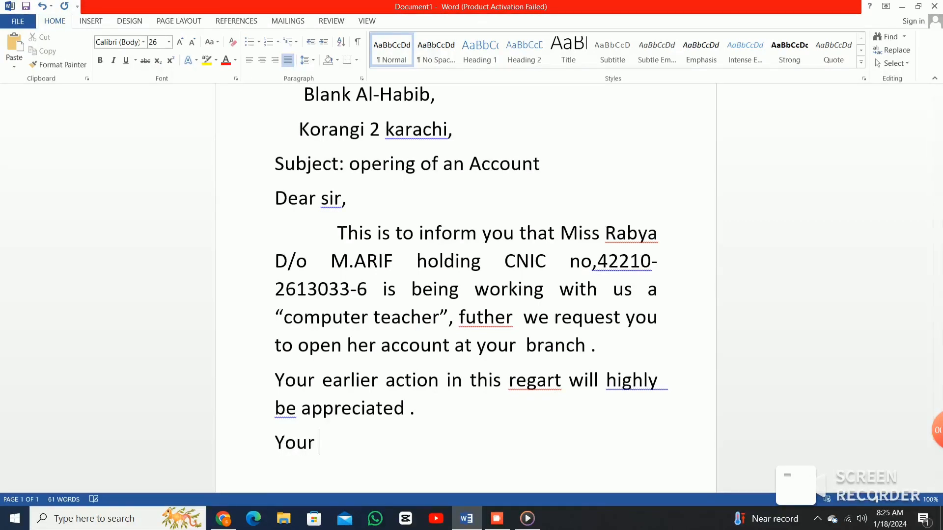
type("tr")
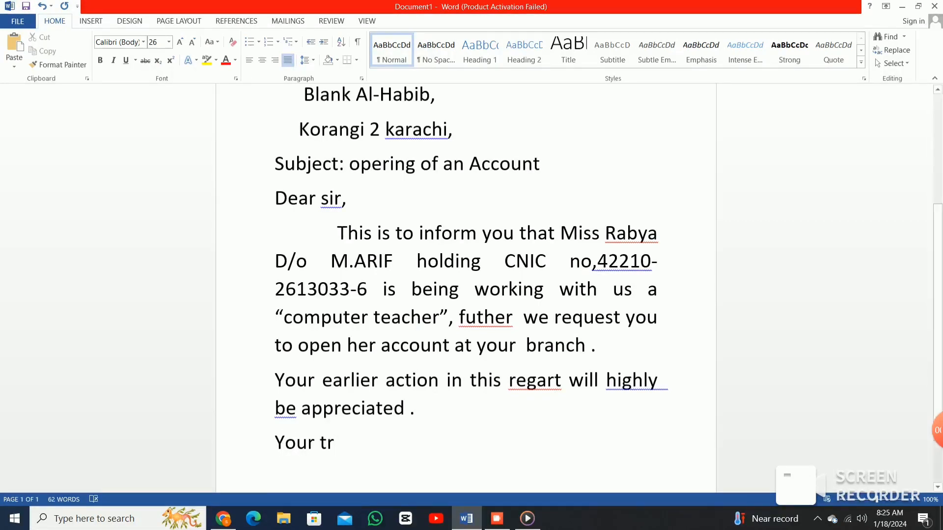
type("ul")
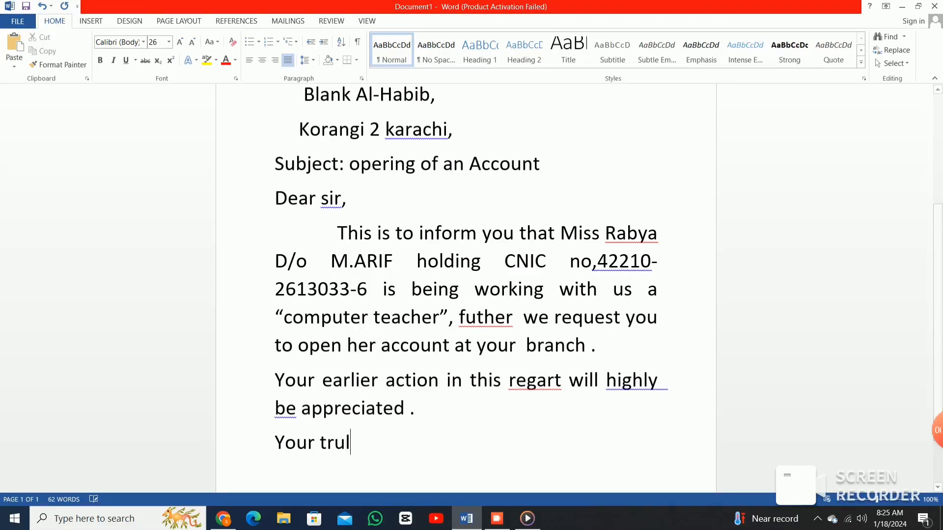
type("y")
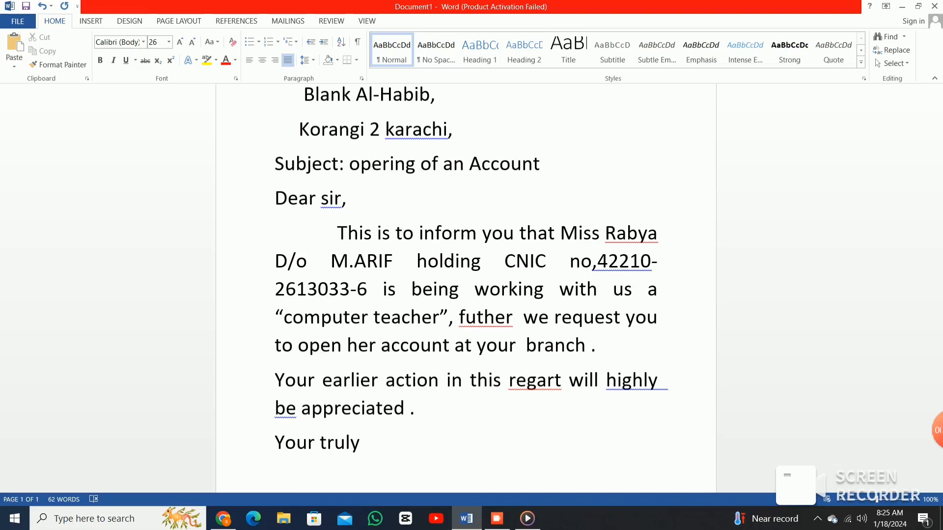
key("Return")
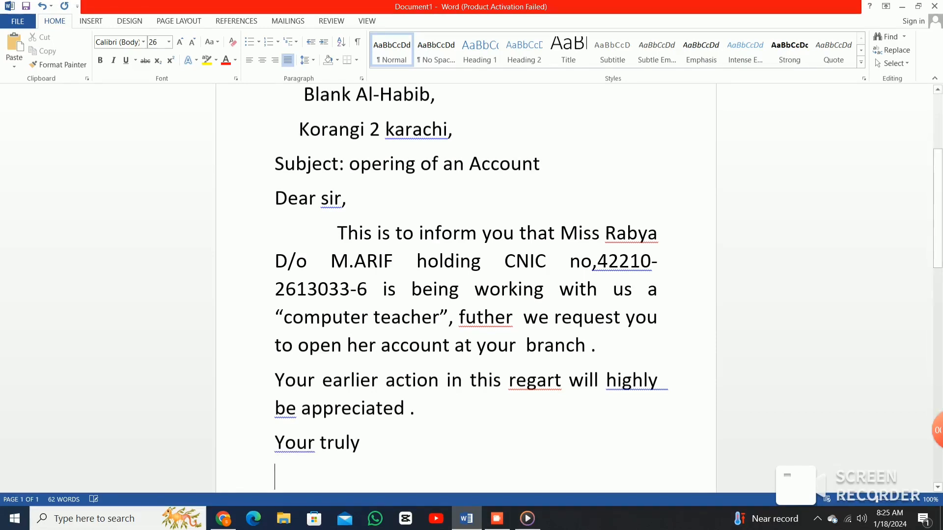
Type 'date 1-1-2024' on the line below 'your truly'.
scroll(465, 287, "down", 5)
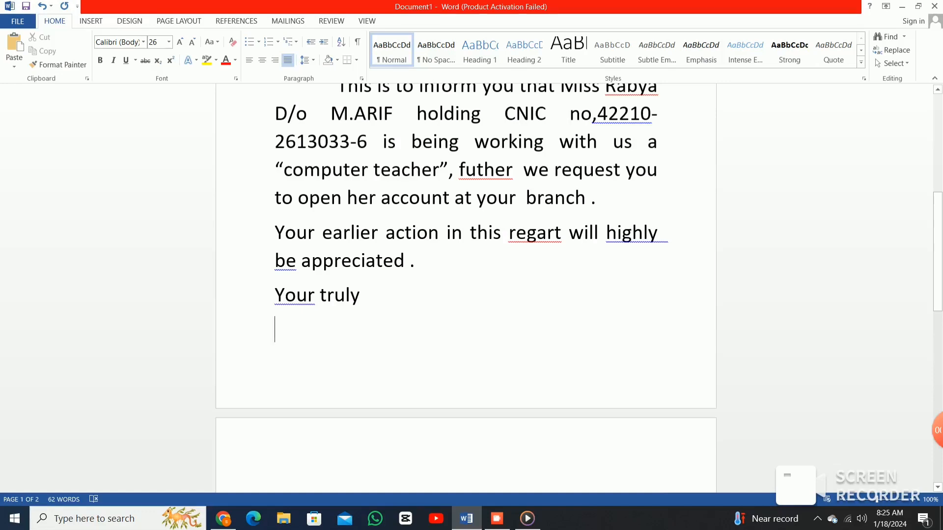
type("da")
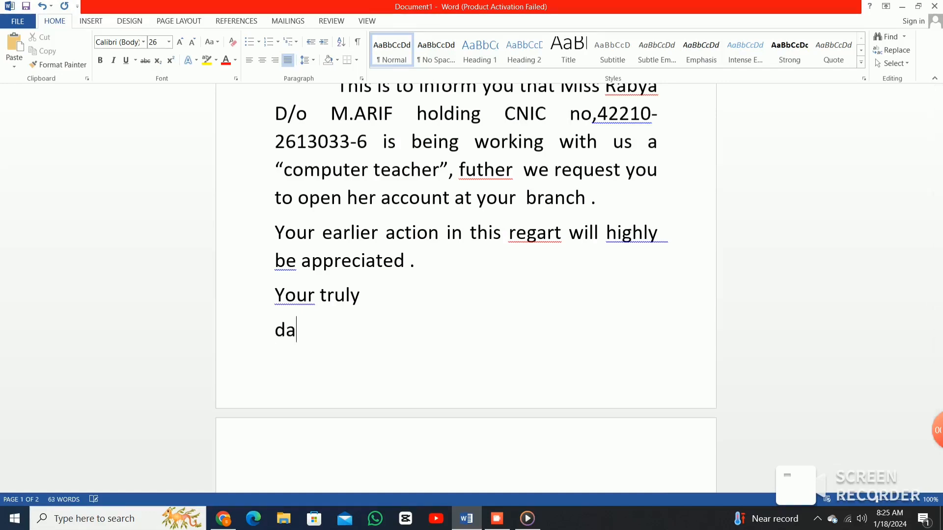
key("BackSpace")
key("BackSpace")
type("date")
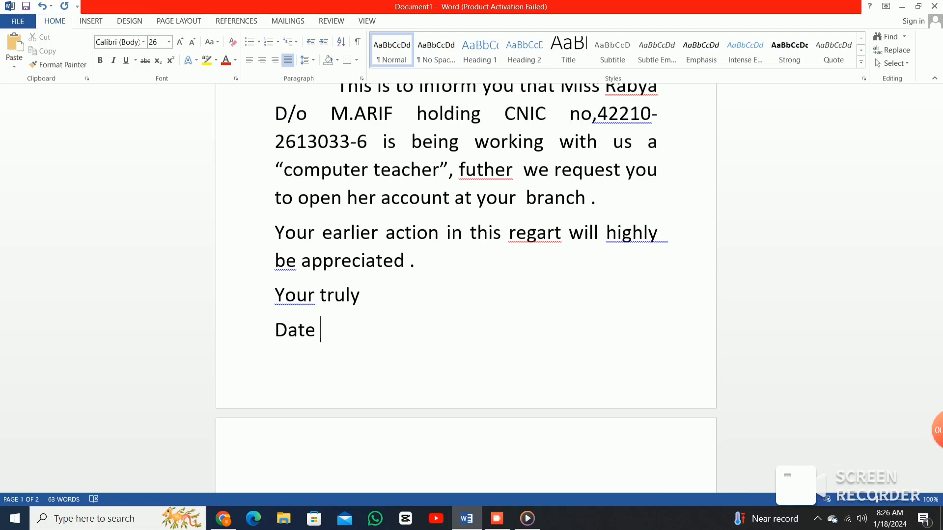
type("1-1-1")
key("BackSpace")
type("20")
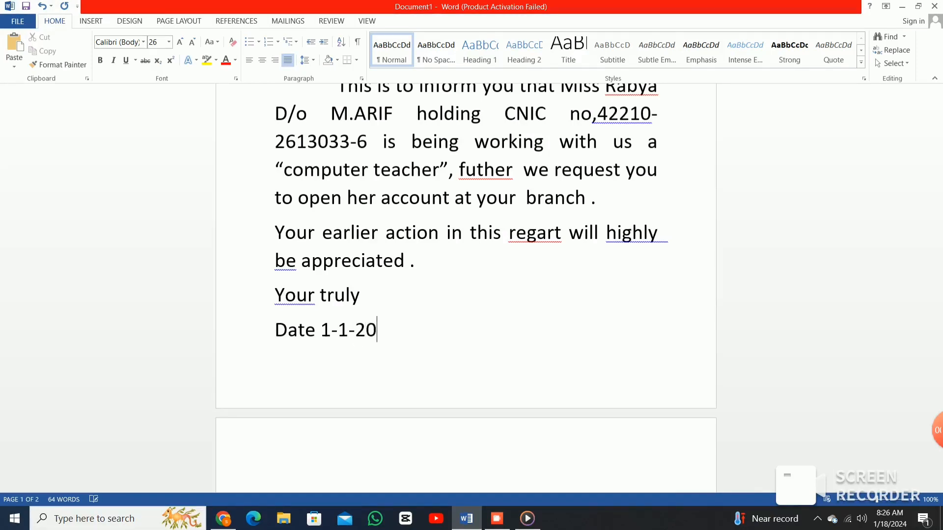
type("24")
Add a 'Name' entry with the sender's name on the date line.
scroll(291, 452, "down", 1)
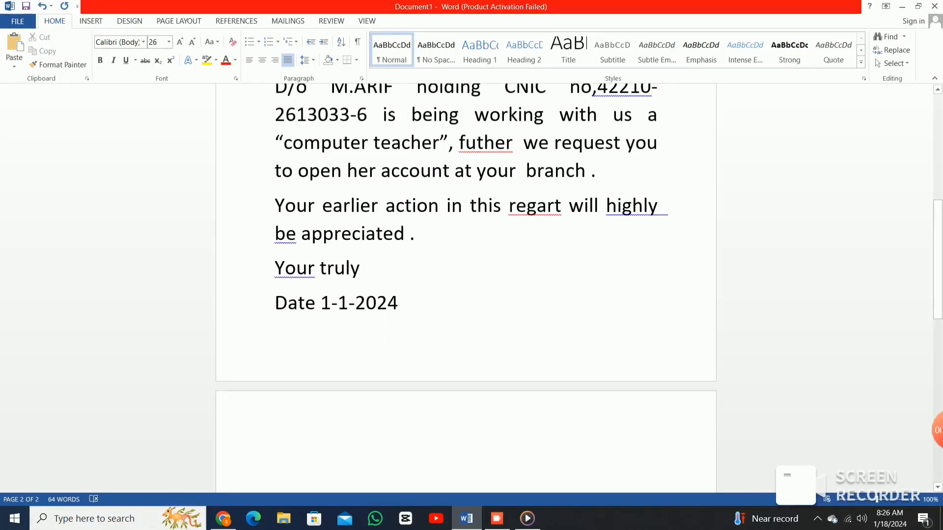
key("Up")
key("Right")
key("Right")
key("Right")
key("Right")
key("Right")
key("Right")
key("Right")
key("Right")
key("Right")
key("Right")
key("Right")
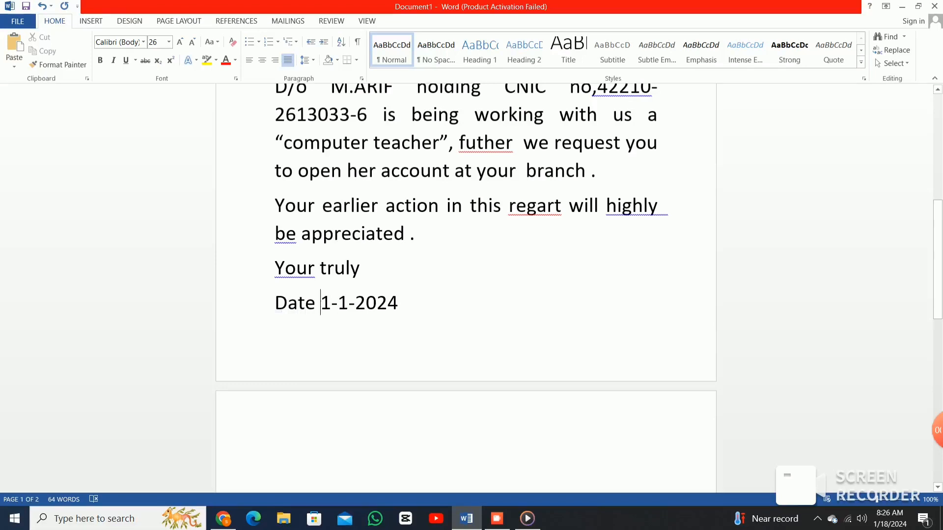
key("Right")
key("Right")
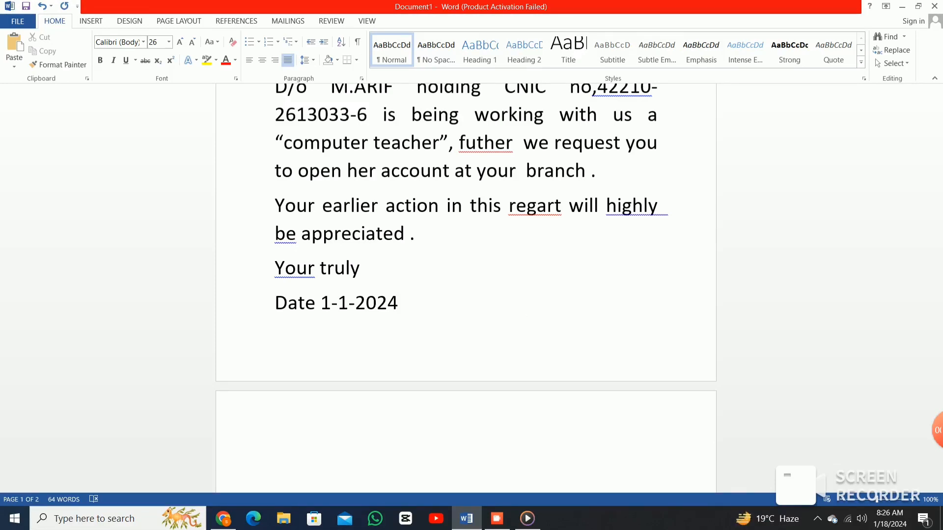
type("Name ")
type(" Sam")
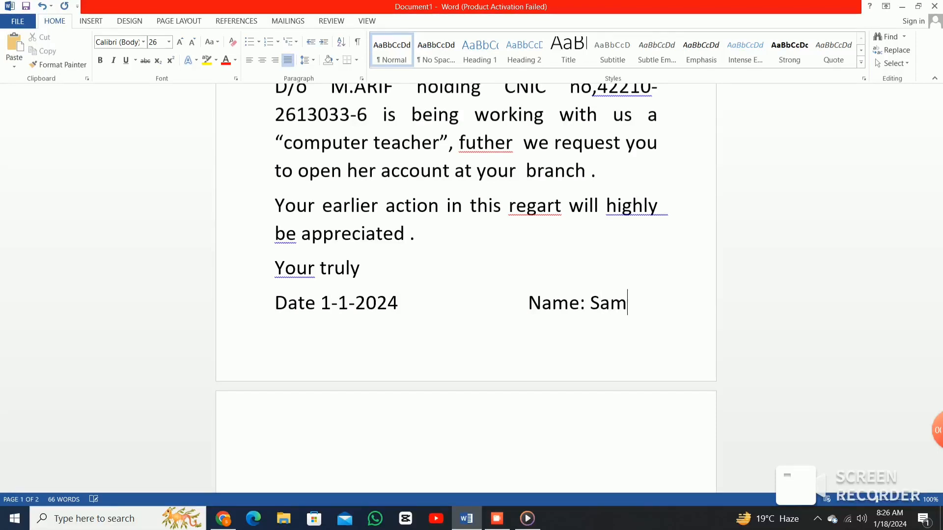
type("eer")
Clear the spelling flag on the employee's name.
scroll(466, 288, "up", 5)
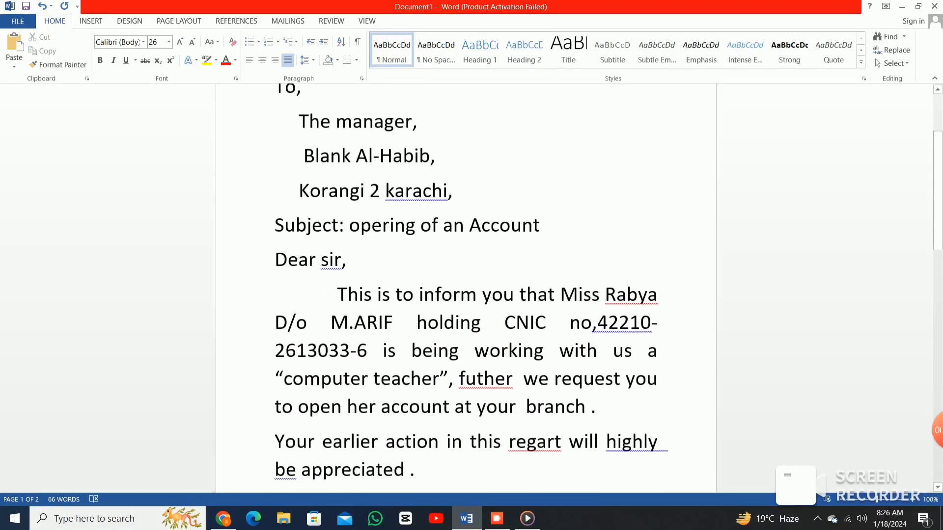
right_click(627, 293)
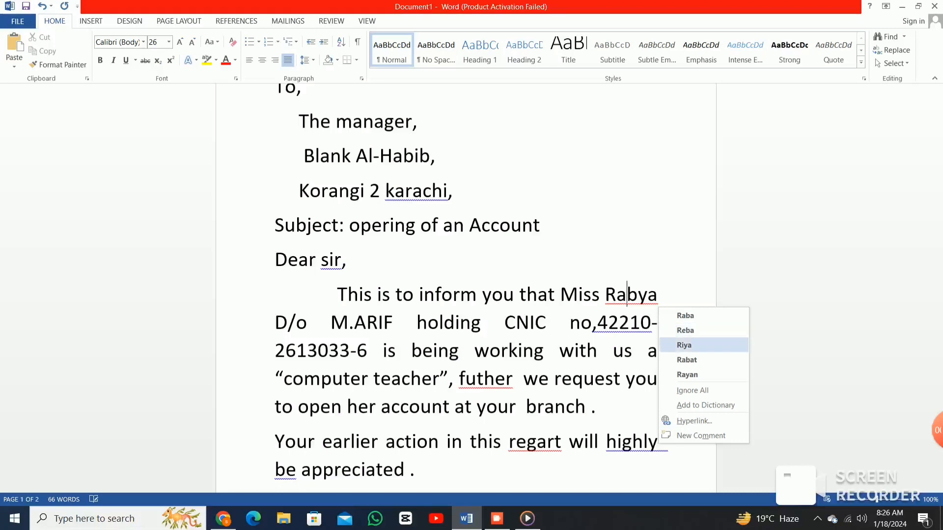
key("Down")
key("Down")
key("Down")
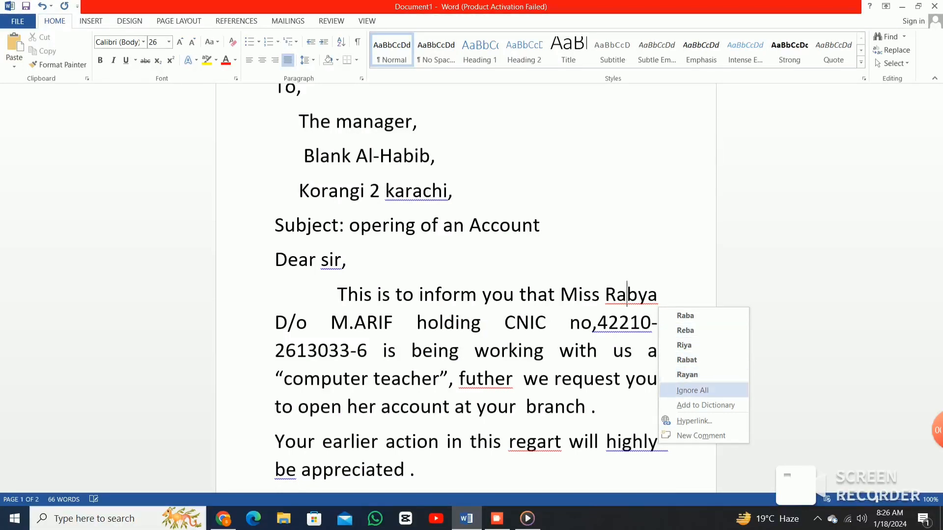
key("Return")
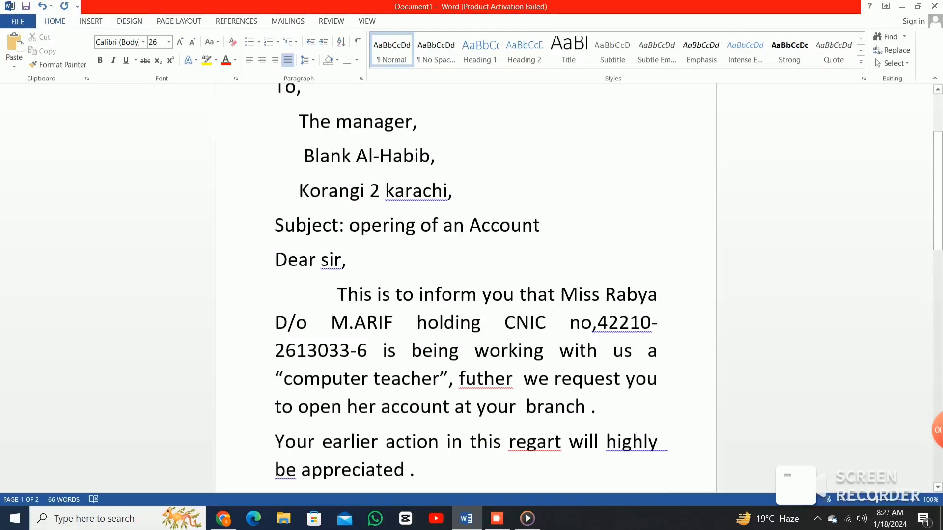
Correct 'futher' to 'further' and 'regart' to 'regard' with the spelling suggestions.
key("alt+F7")
key("Down")
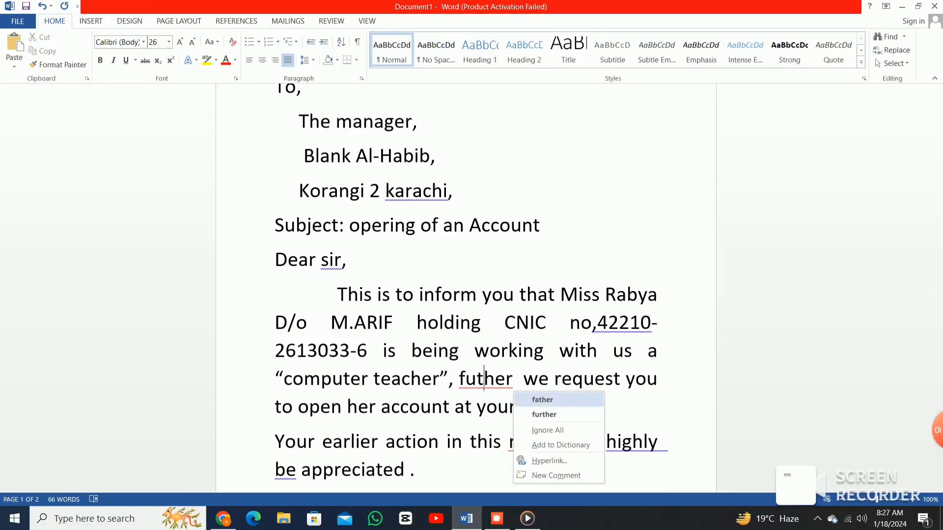
key("Down")
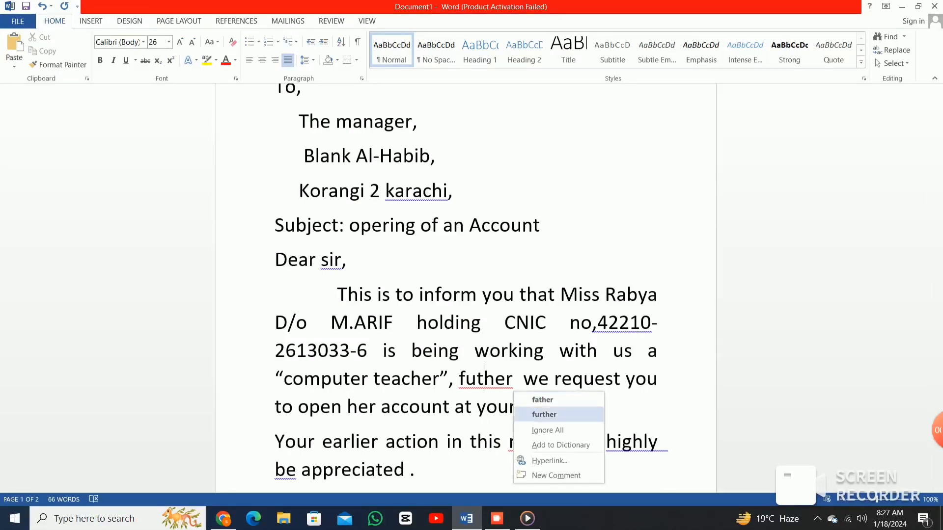
key("Return")
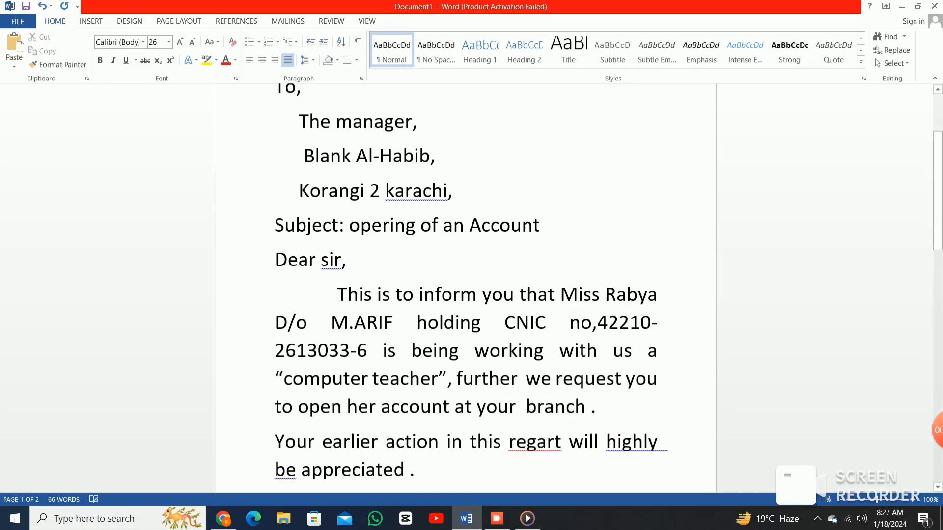
key("alt+F7")
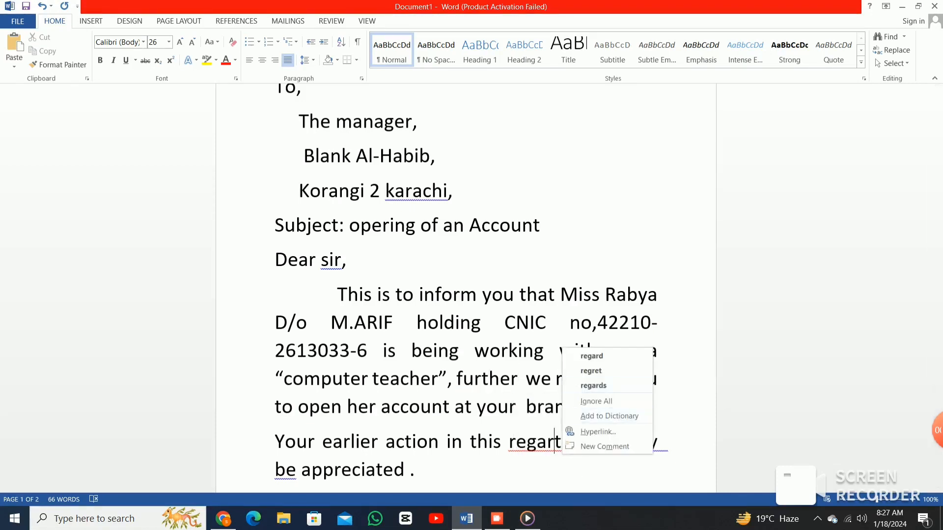
key("Down")
key("Return")
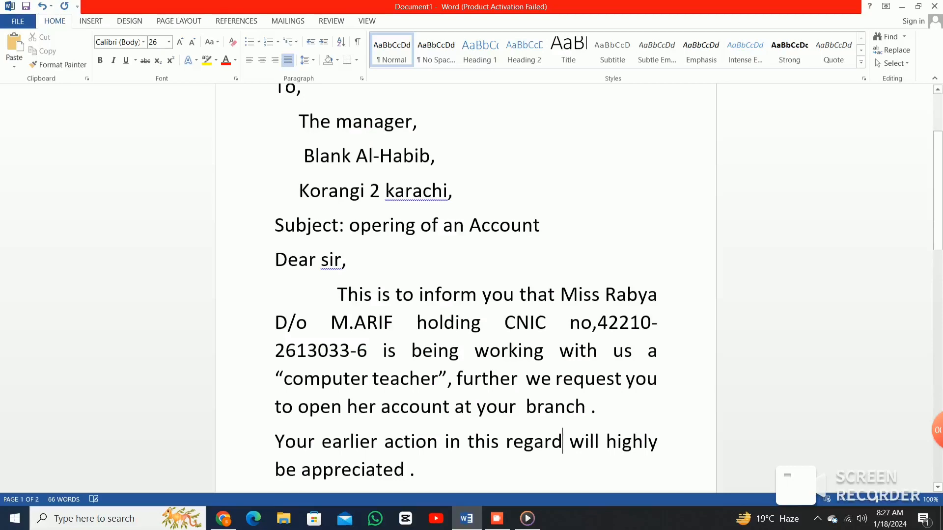
scroll(465, 288, "down", 4)
scroll(466, 288, "up", 2)
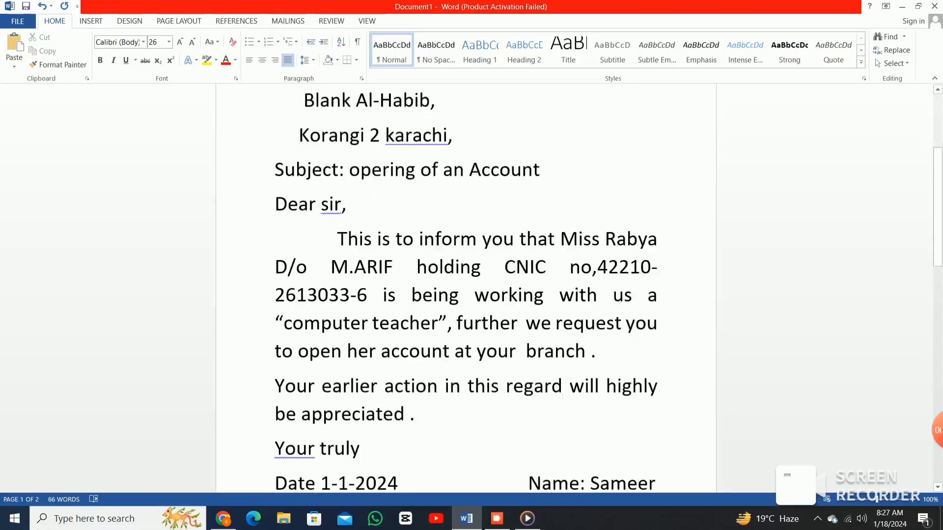
scroll(465, 289, "up", 5)
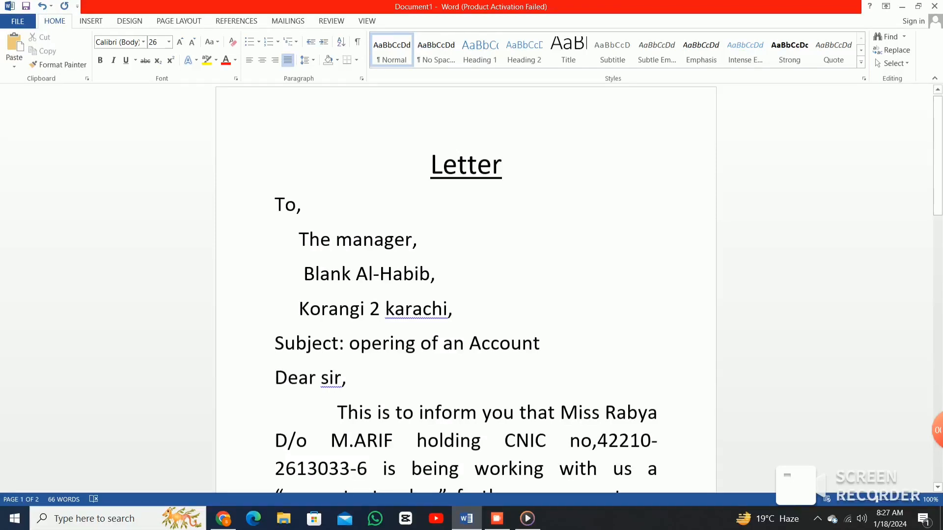
left_click_drag(431, 166, 515, 173)
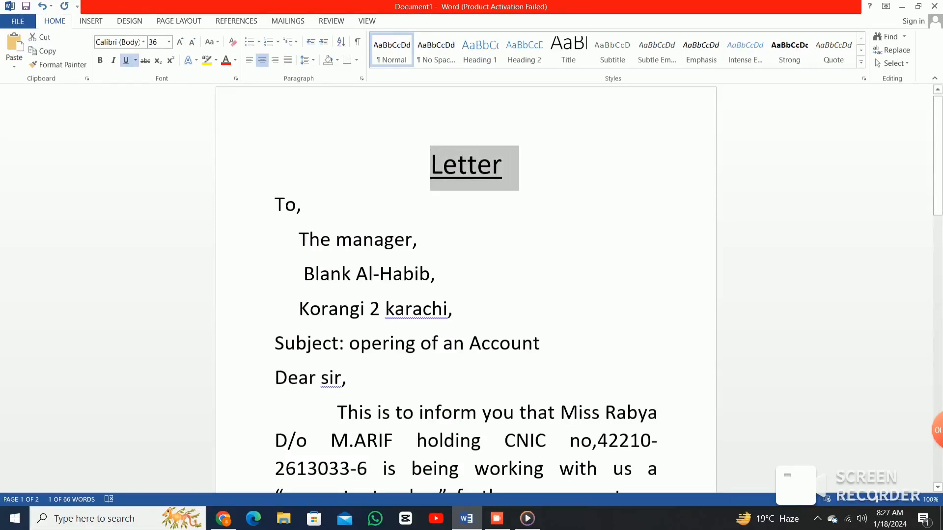
left_click(515, 173)
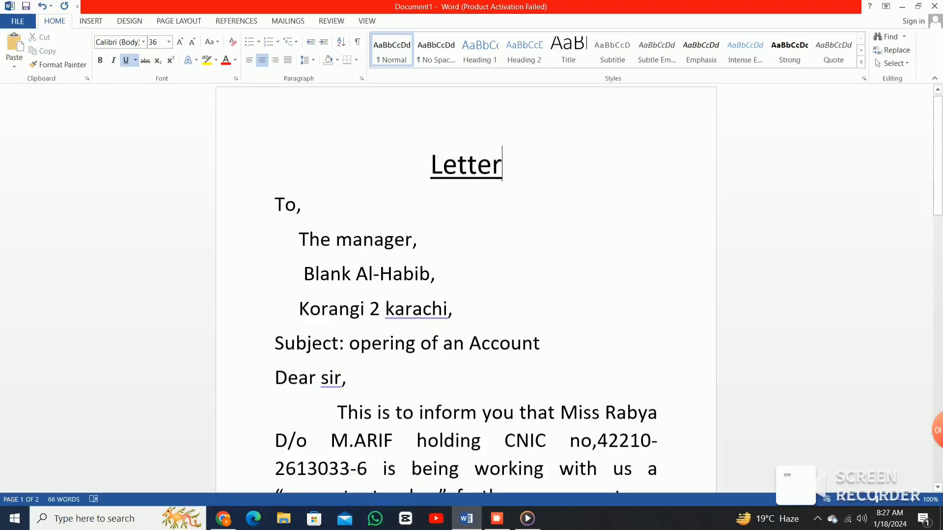
left_click_drag(432, 173, 519, 180)
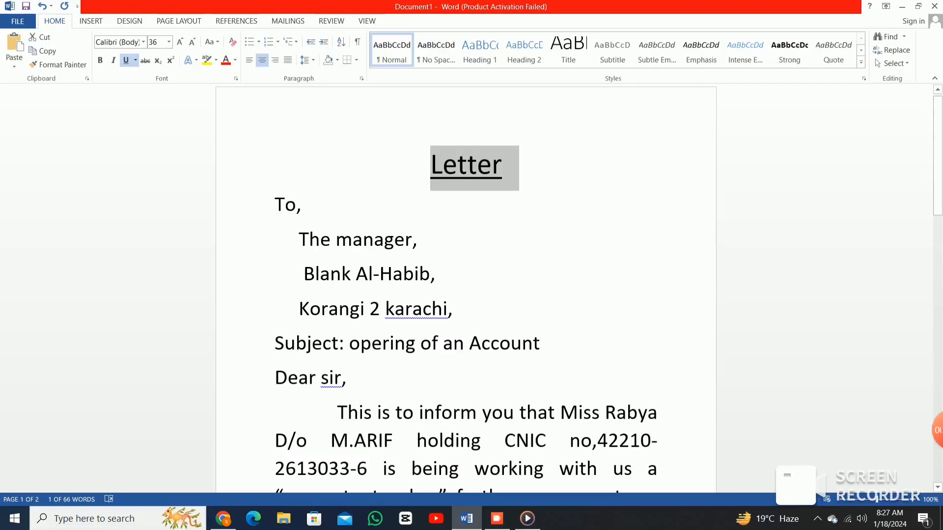
left_click(506, 168)
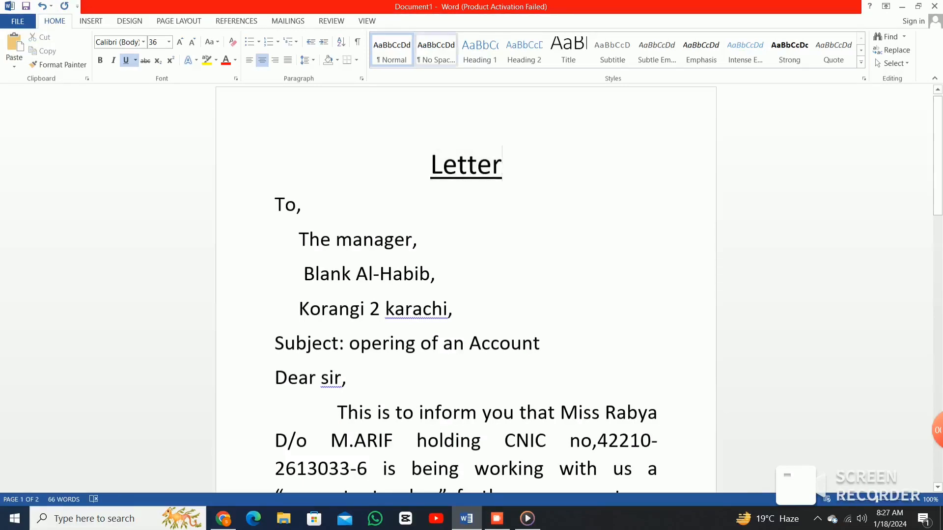
scroll(466, 287, "down", 3)
scroll(466, 287, "down", 5)
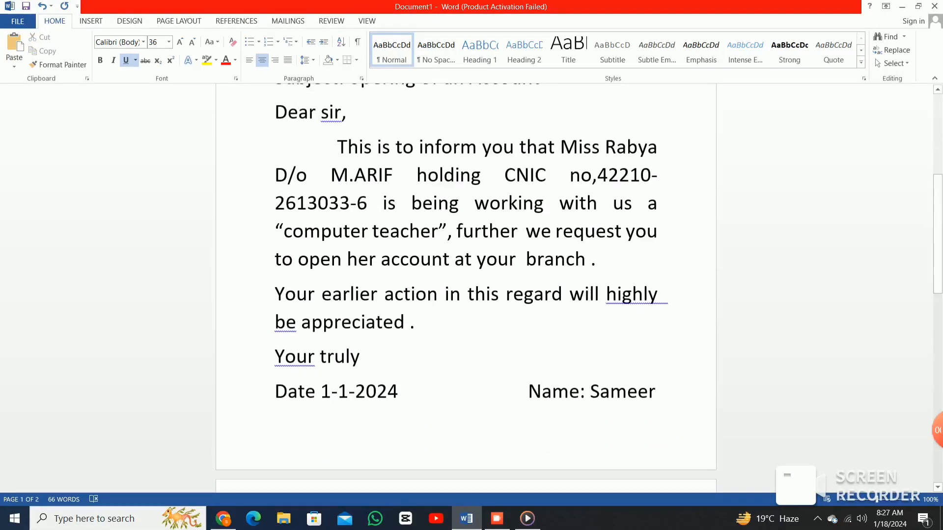
scroll(466, 287, "up", 3)
scroll(465, 287, "up", 4)
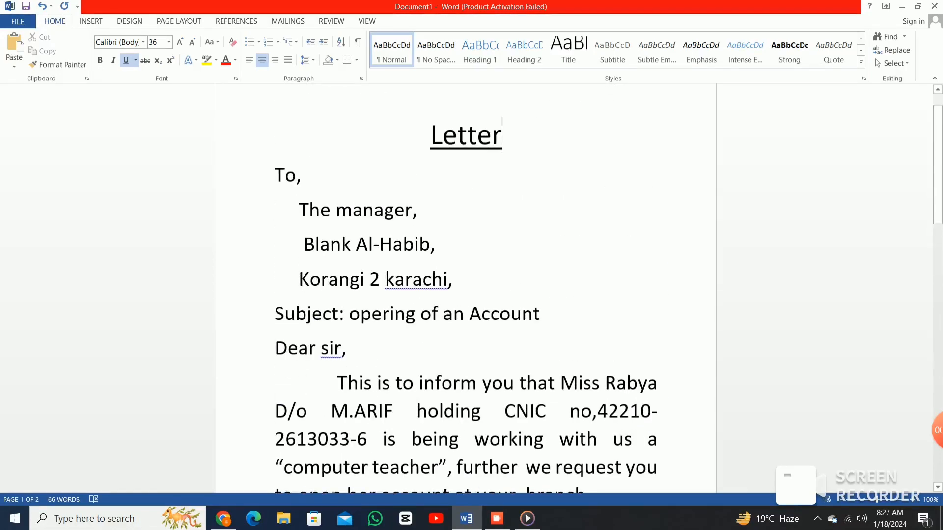
scroll(466, 287, "down", 5)
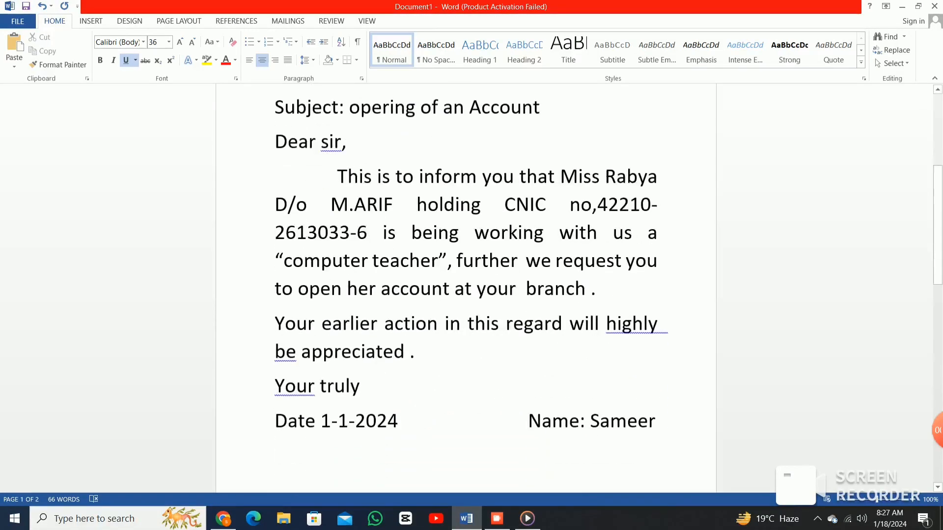
scroll(465, 287, "down", 2)
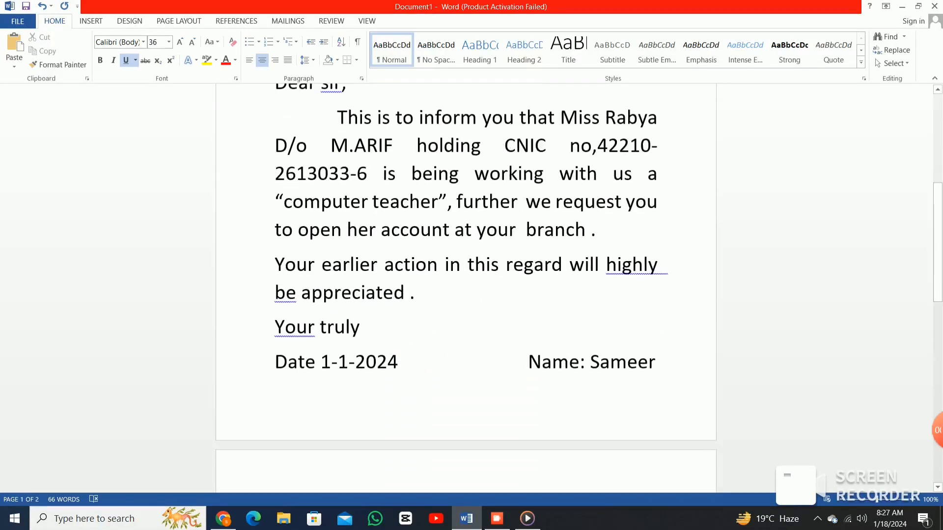
scroll(466, 287, "up", 8)
scroll(466, 287, "down", 3)
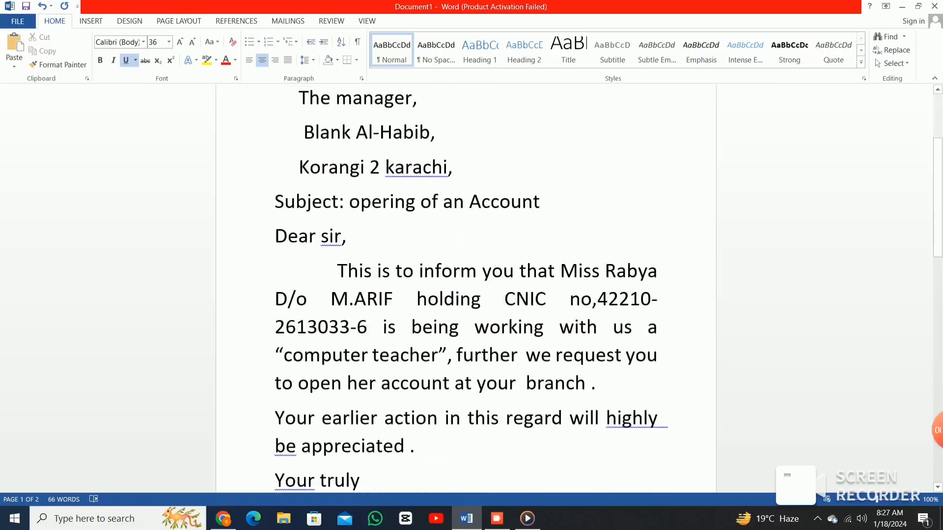